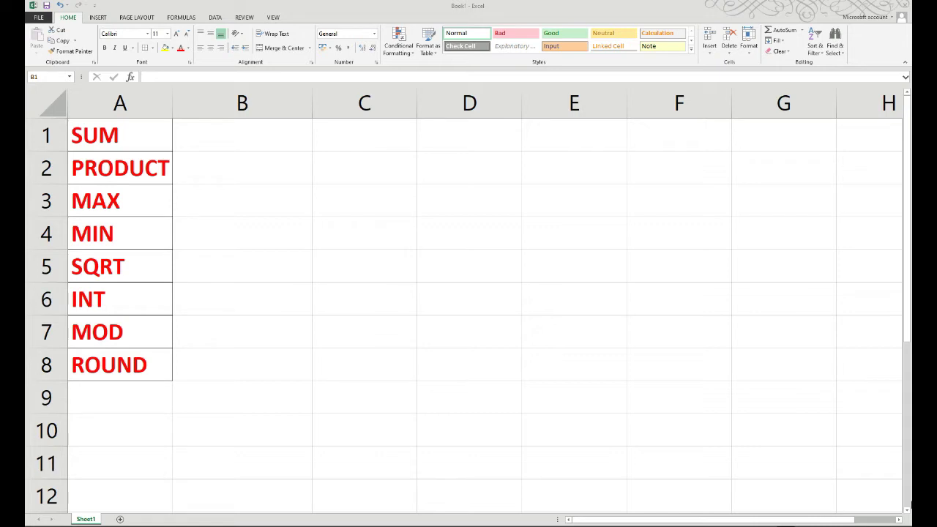
- Point out each red function name in turn: SUM, PRODUCT, MAX, MIN, SQRT, INT, MOD and ROUND
scroll(239, 364, "down", 3)
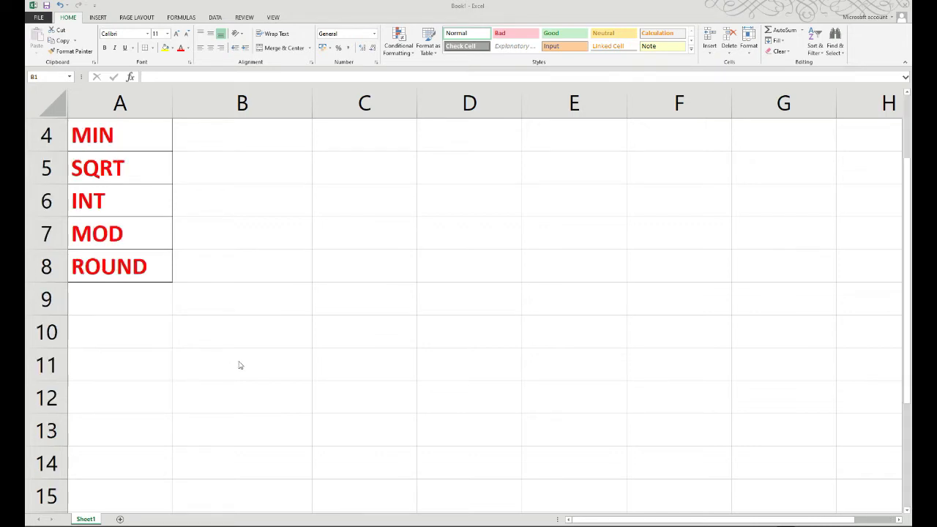
scroll(256, 351, "up", 3)
left_click_drag(241, 134, 242, 266)
left_click(131, 137)
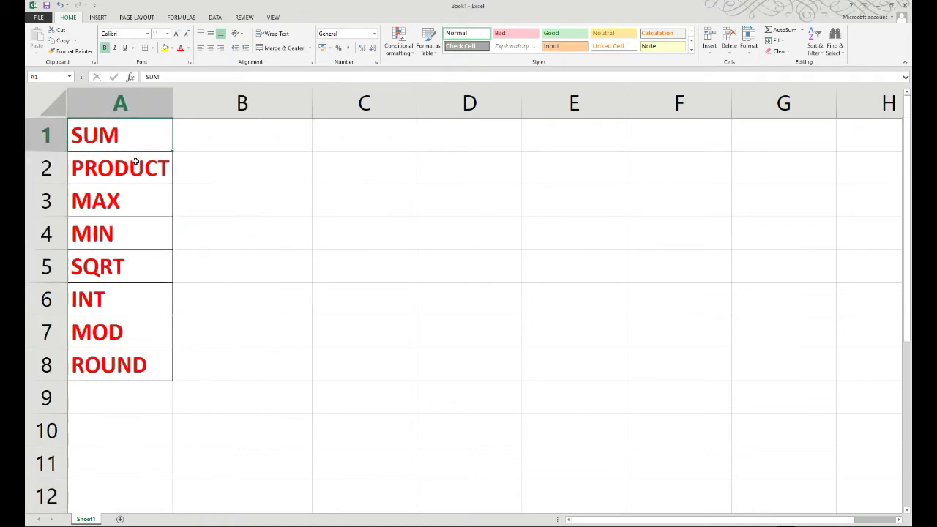
left_click(135, 166)
left_click(130, 196)
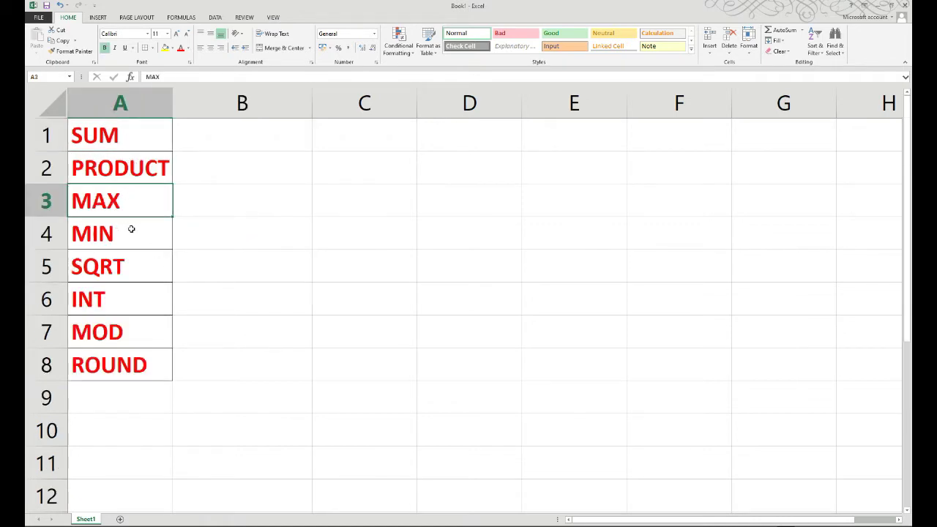
left_click(130, 228)
left_click(137, 258)
left_click(133, 297)
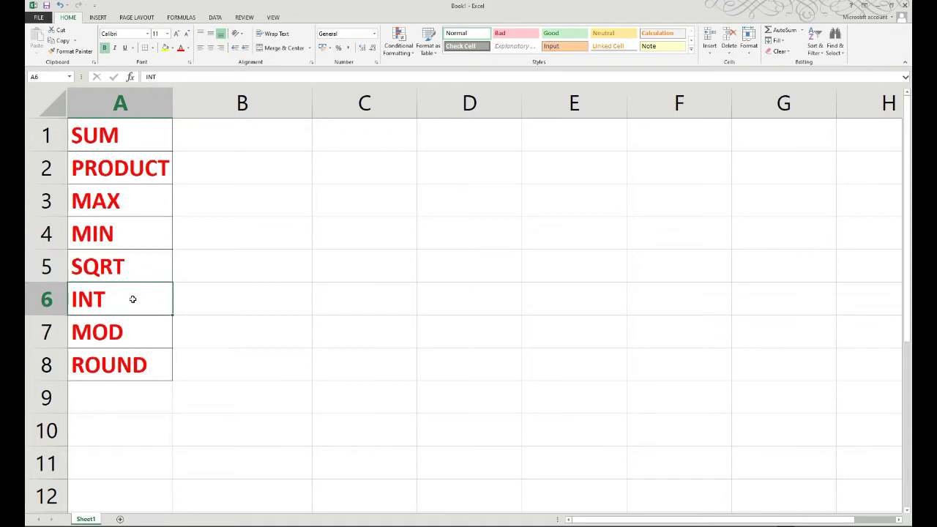
left_click(133, 335)
left_click(137, 371)
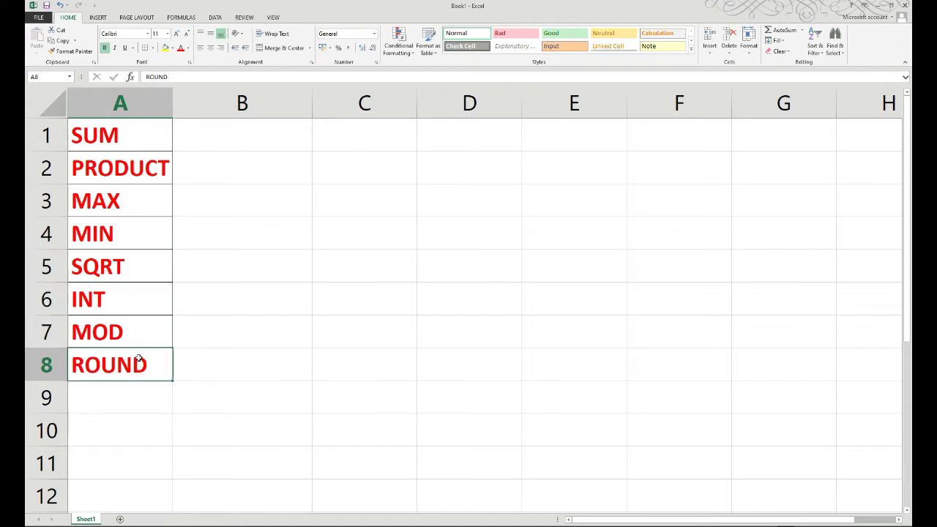
- Revisit the SUM, PRODUCT, MAX and MIN function names, ending on SUM
left_click(163, 135)
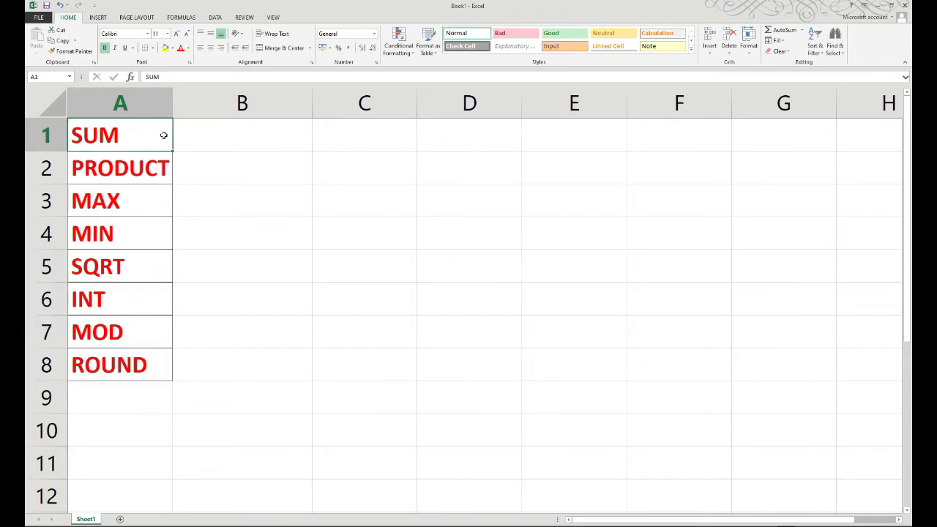
left_click(160, 167)
left_click(157, 199)
left_click(157, 239)
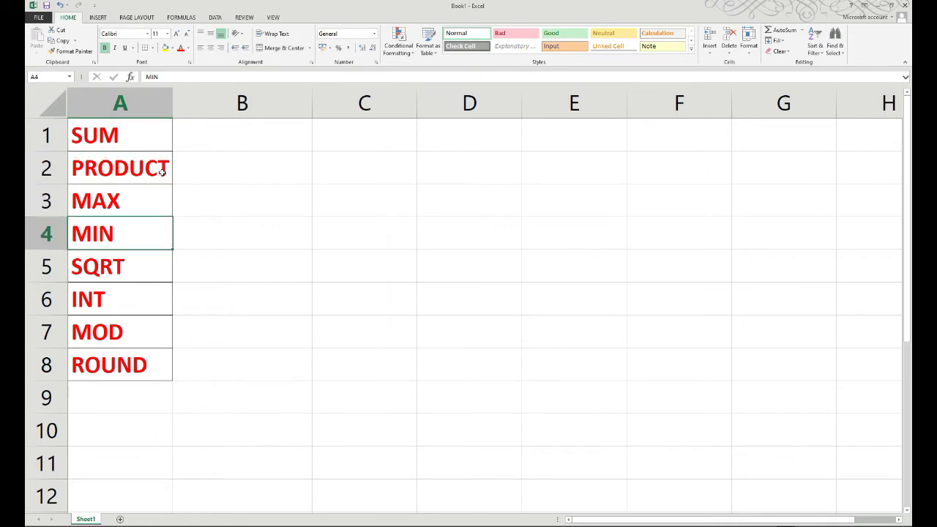
left_click(152, 138)
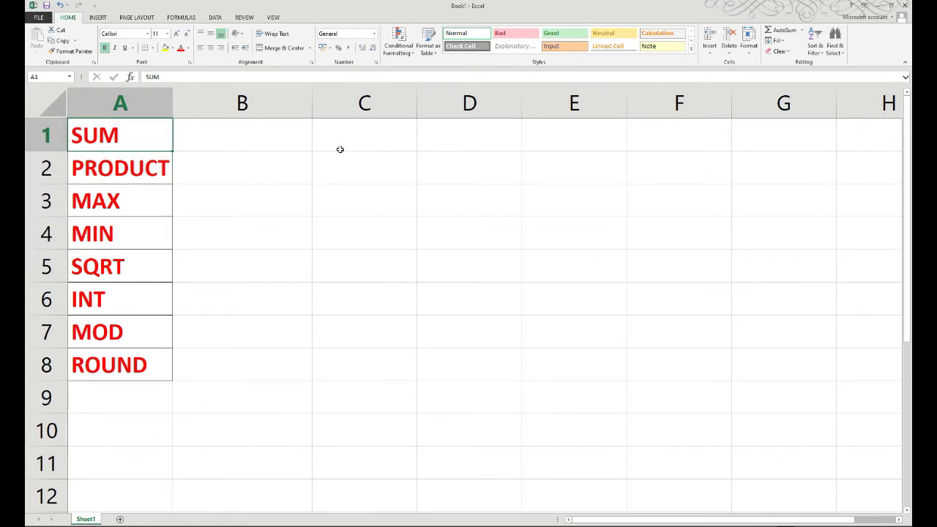
- Enter the formula +C24 in cell B1, which displays 0
left_click(255, 144)
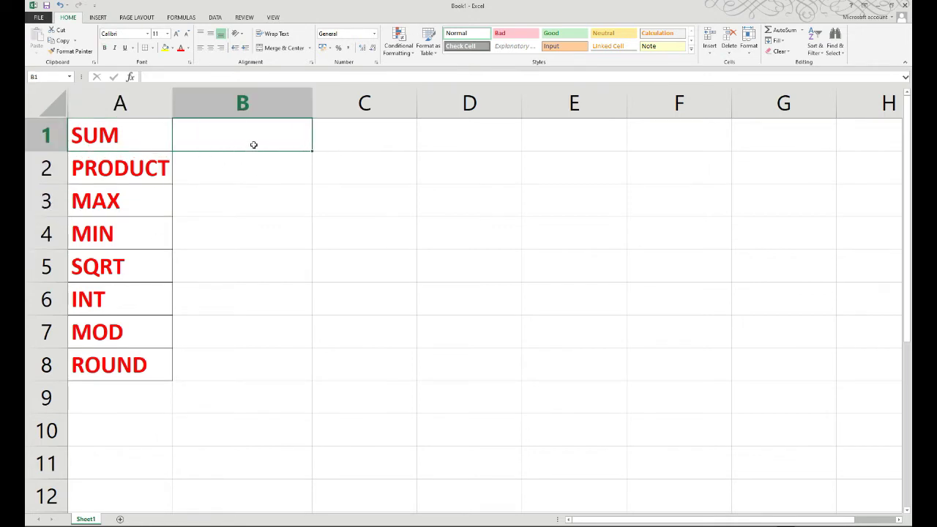
double_click(253, 144)
type("+")
left_click(361, 171)
type("4")
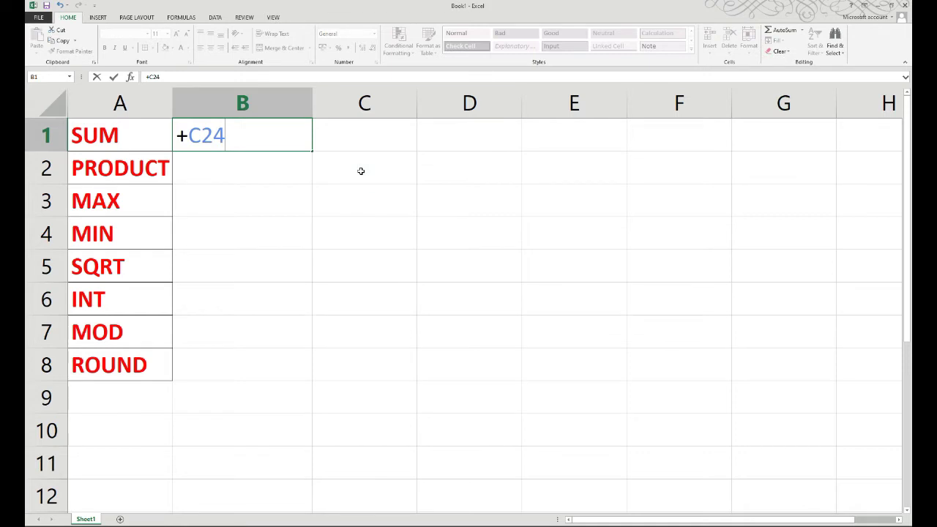
key("Tab")
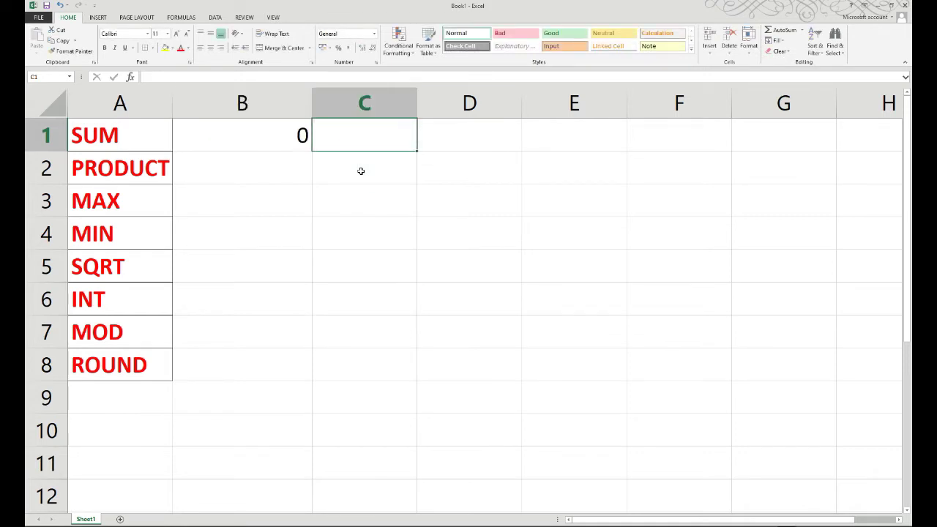
- Fill cells C2 through C5 with the sample values 5, 6, 7 and 8
left_click(361, 170)
type("5")
key("Return")
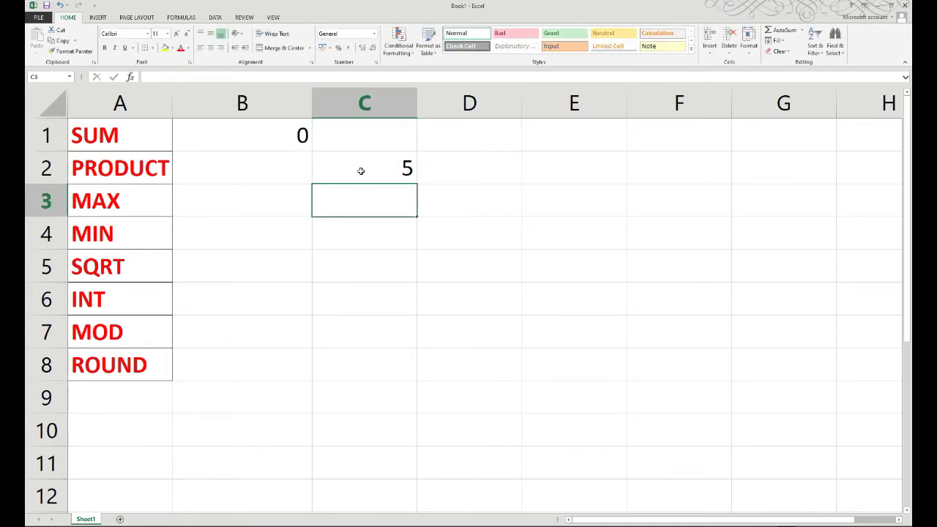
type("6")
key("Return")
type("7")
key("Return")
type("89")
key("BackSpace")
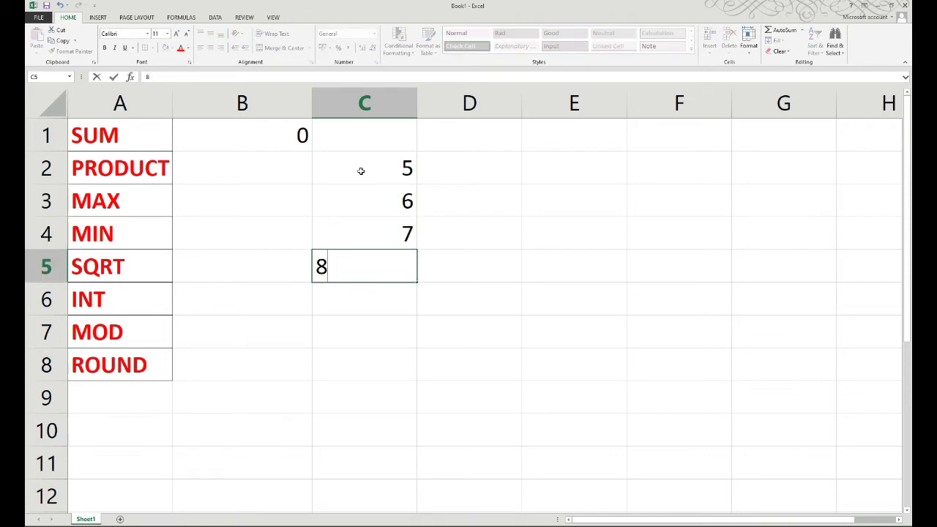
key("Return")
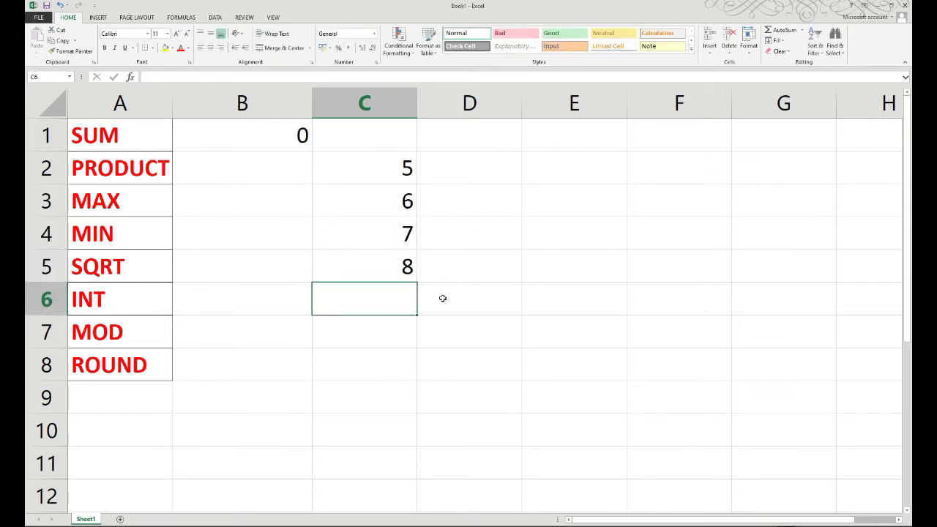
- Highlight the sample values in C2:C5, then settle on cell E3
left_click(491, 306)
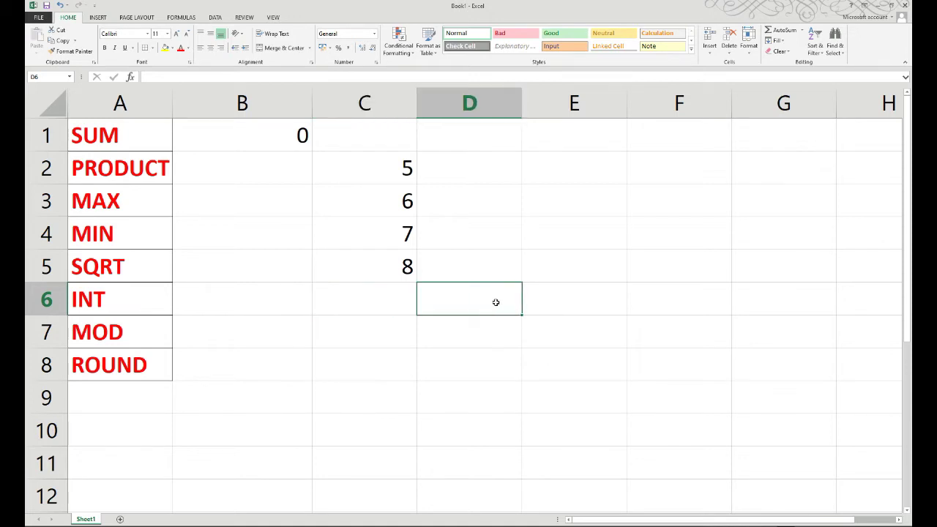
key("Up")
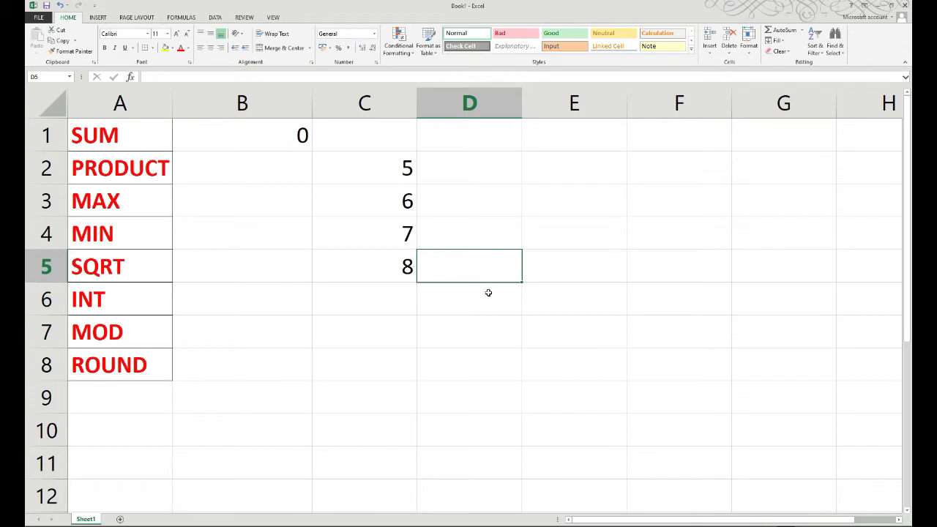
left_click(571, 270)
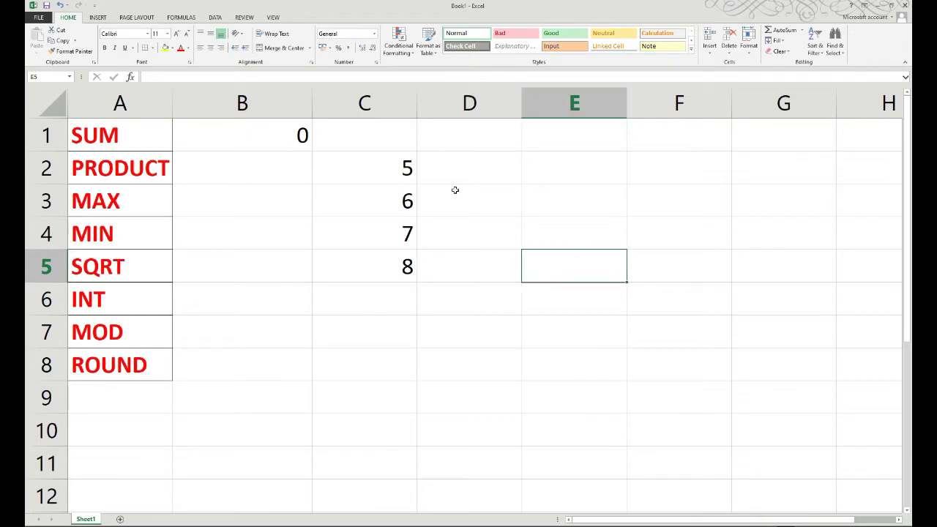
left_click(349, 165)
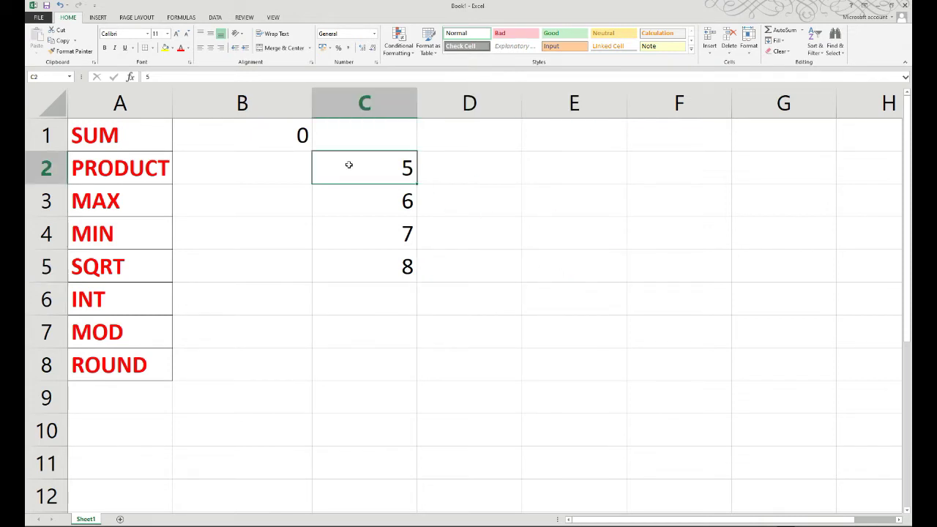
left_click_drag(347, 167, 353, 263)
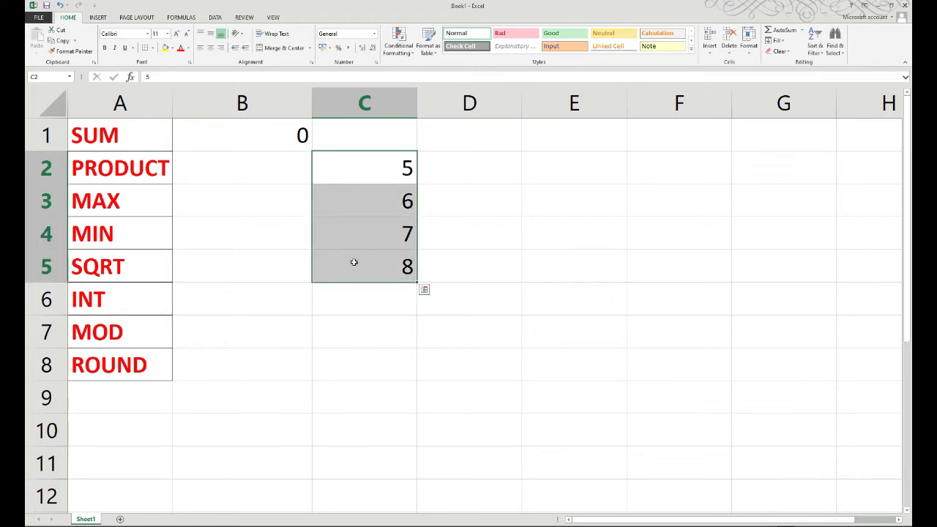
left_click(497, 255)
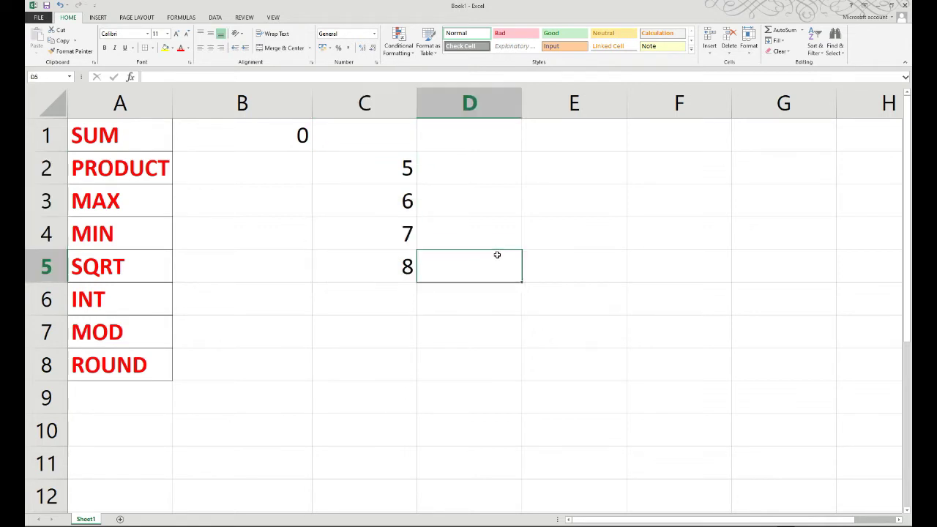
left_click(555, 199)
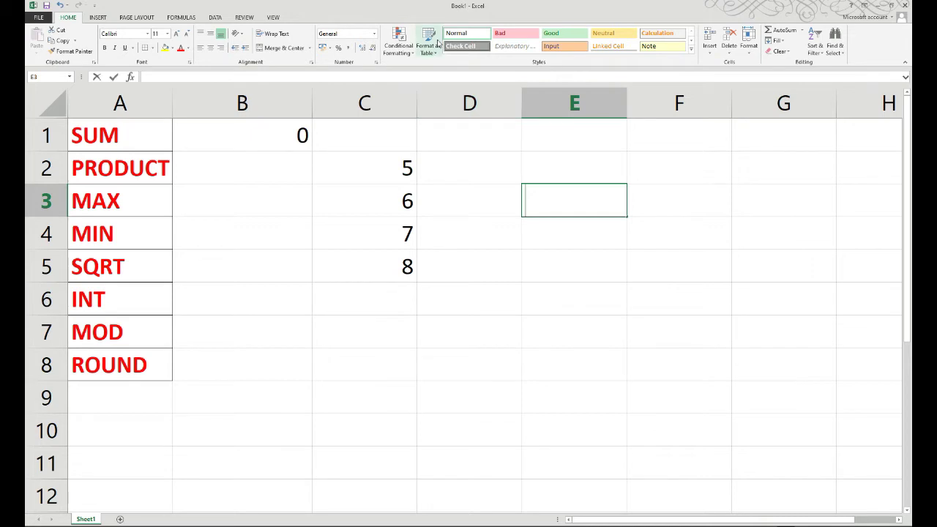
- Enter =SUM(C2,C4) in E3, adding 5 and 7 to show 12
type("=SUM(")
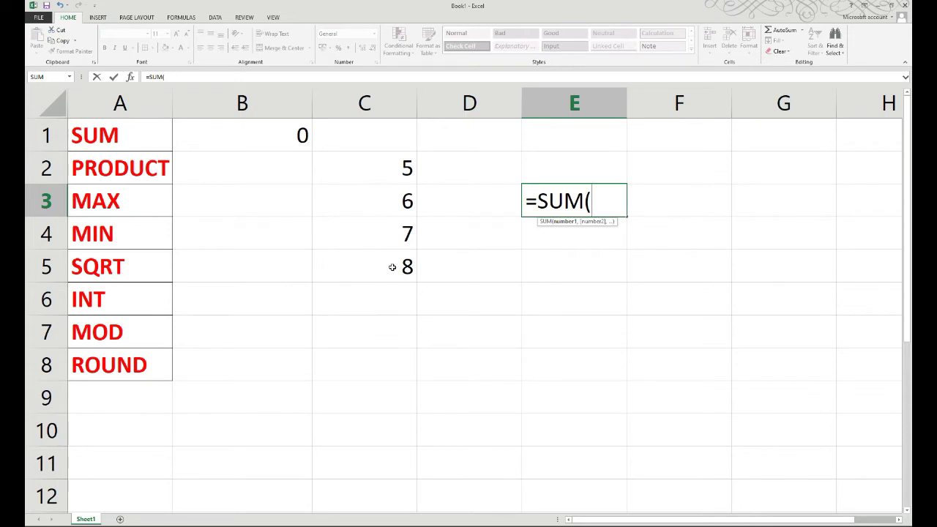
left_click(395, 168)
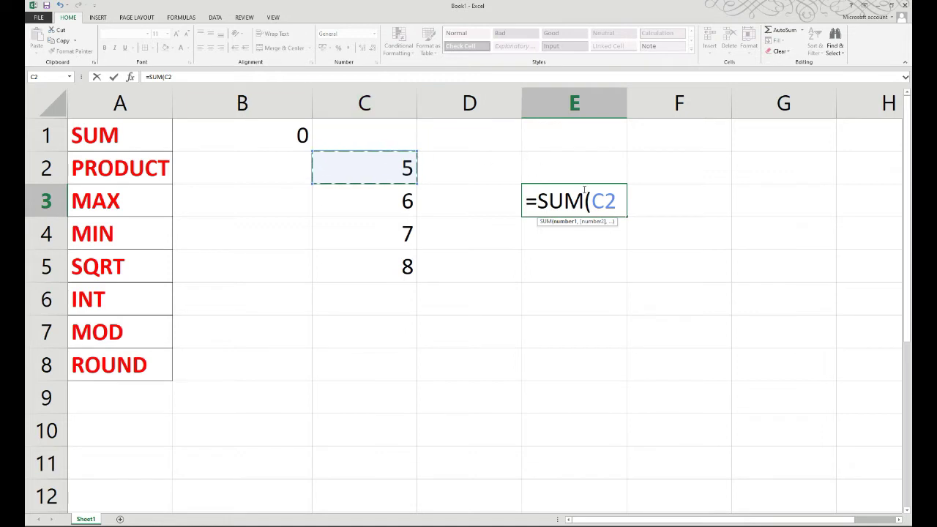
type(",")
left_click(385, 234)
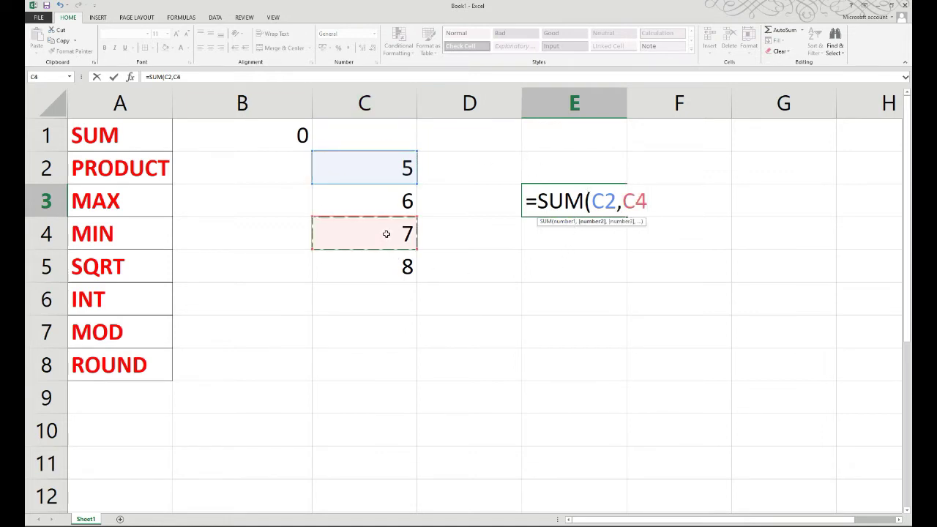
type(")")
key("Return")
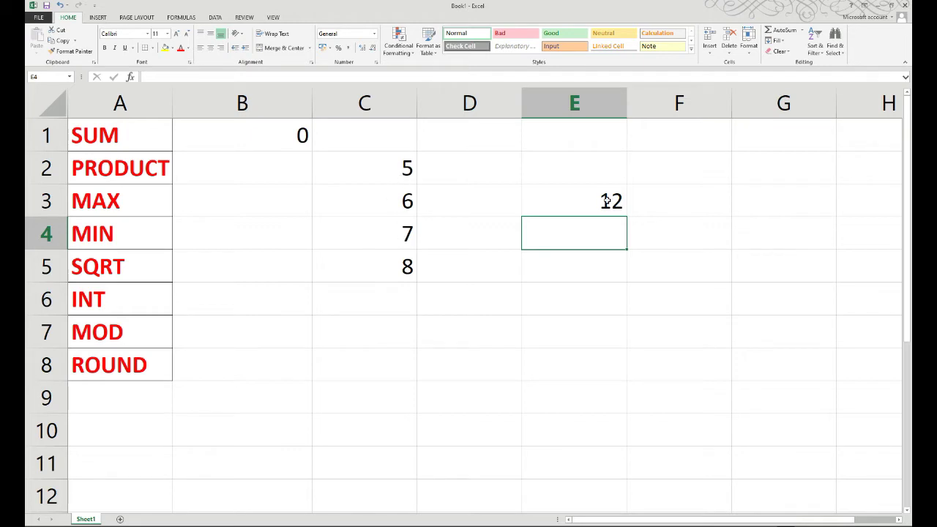
- Enter =SUM(C2:C5) in cell E6 so it totals the sample values to 26
left_click(388, 168)
left_click_drag(389, 168, 391, 257)
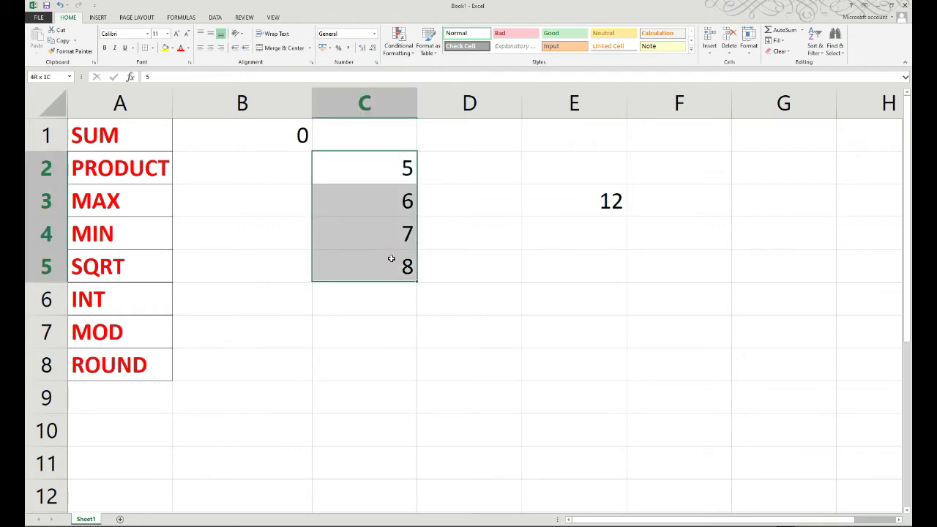
left_click(584, 293)
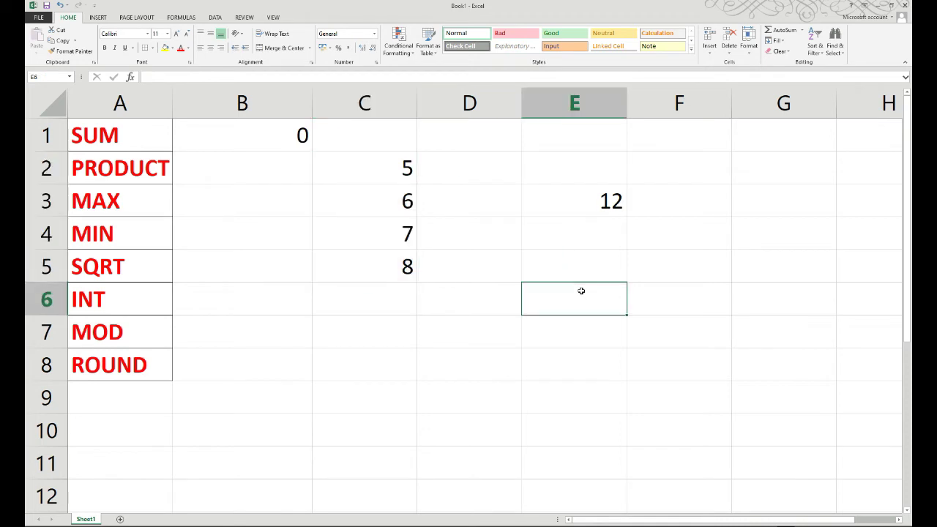
type("=SUM(")
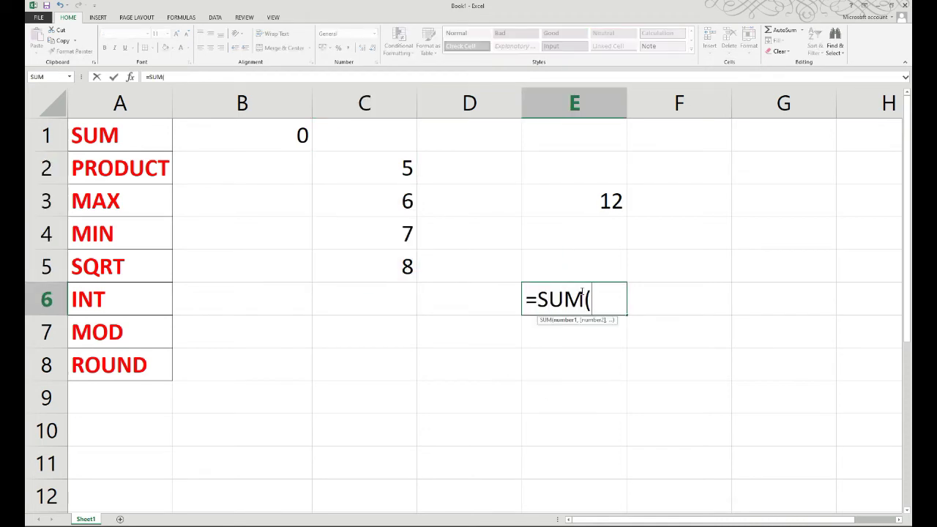
left_click_drag(363, 161, 368, 262)
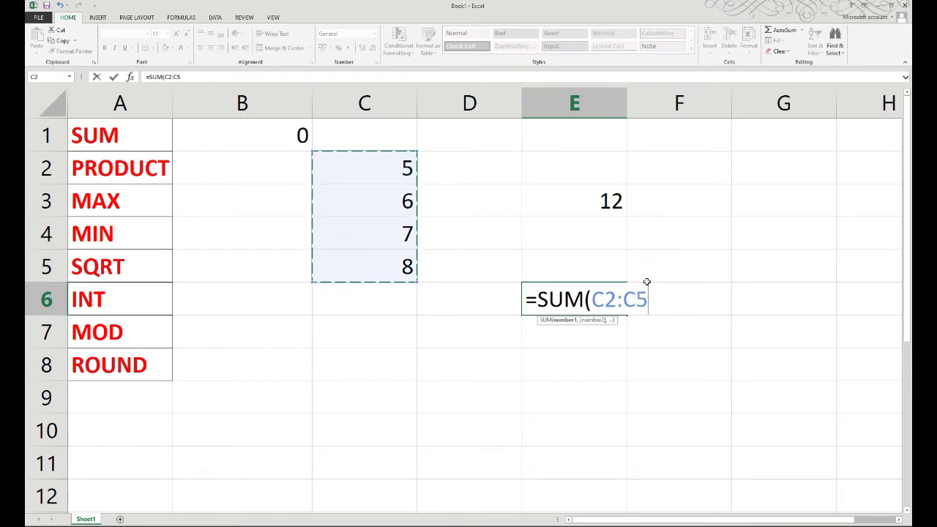
type(")")
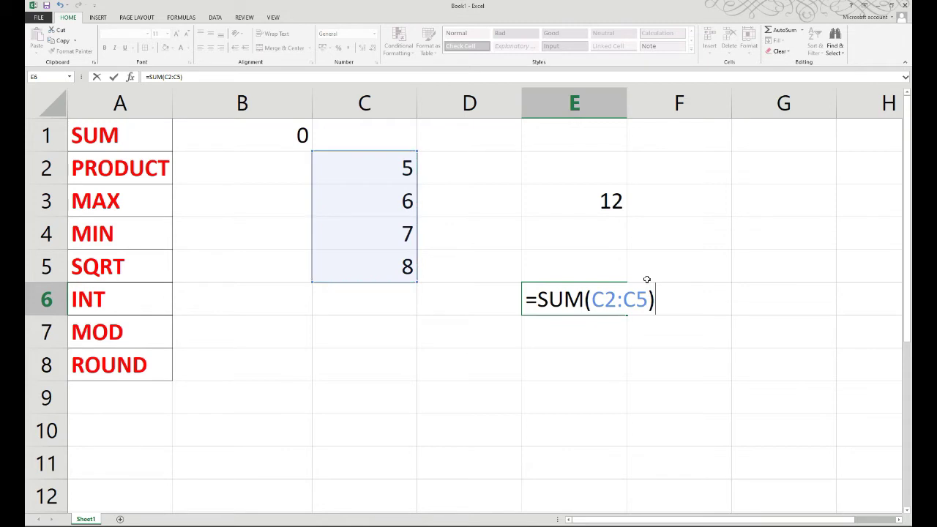
key("Return")
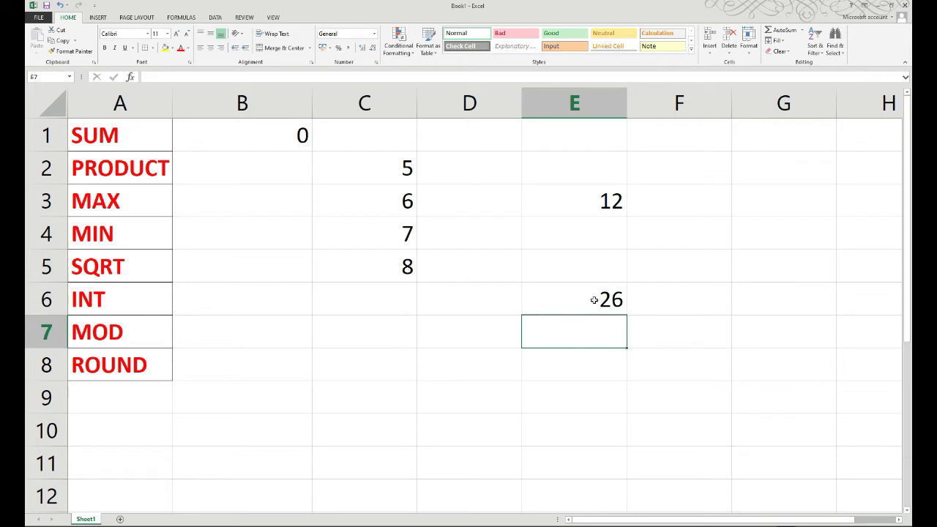
- Enter =SUM(7,6,9,8,7,4,1) in E7 so it shows 42
type("=")
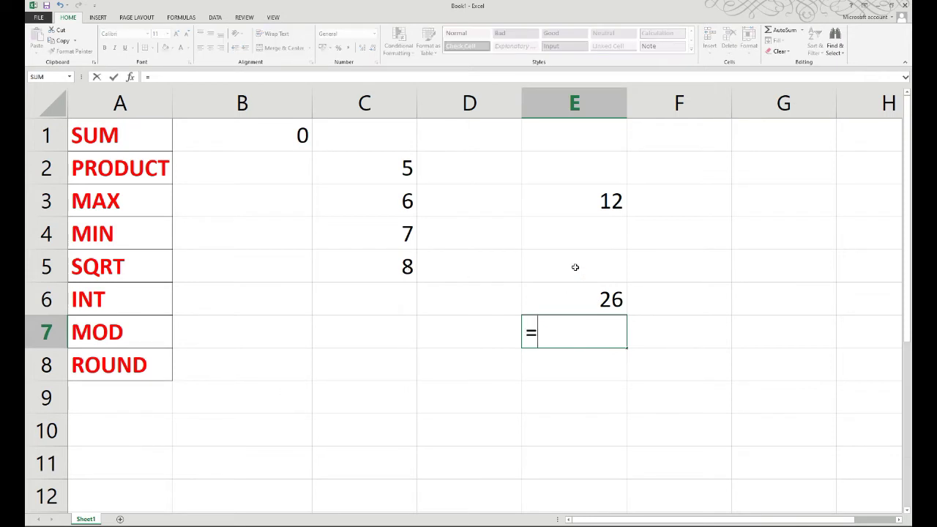
type("SU,")
key("BackSpace")
type("M(")
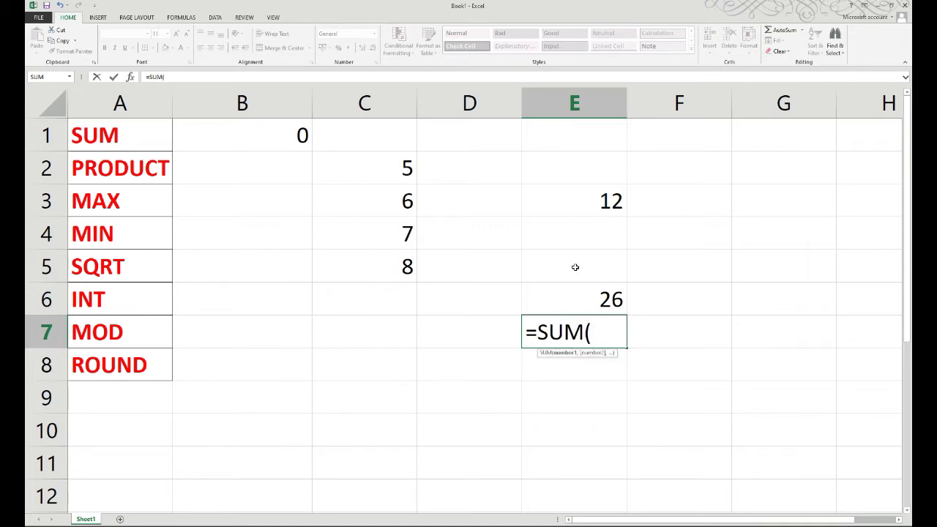
type("7")
type(",6,9,8,7,4,1)")
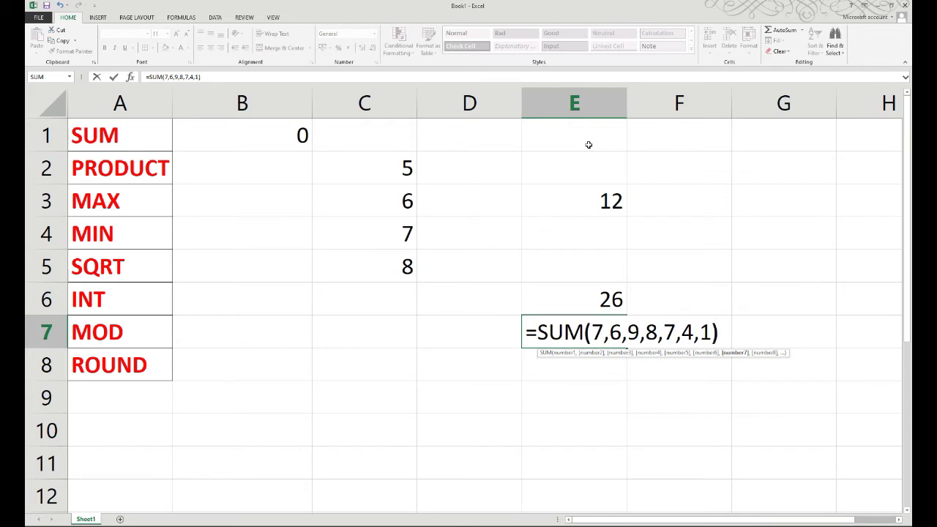
key("Return")
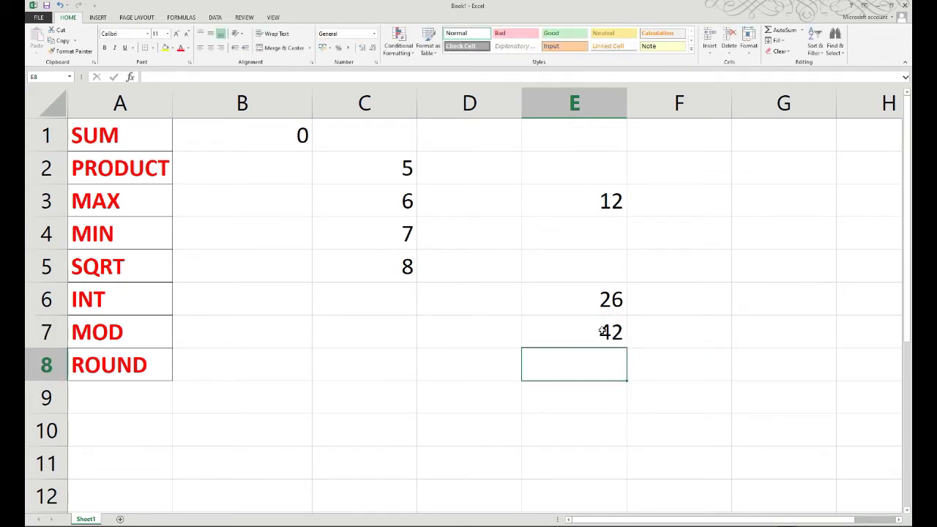
left_click(466, 334)
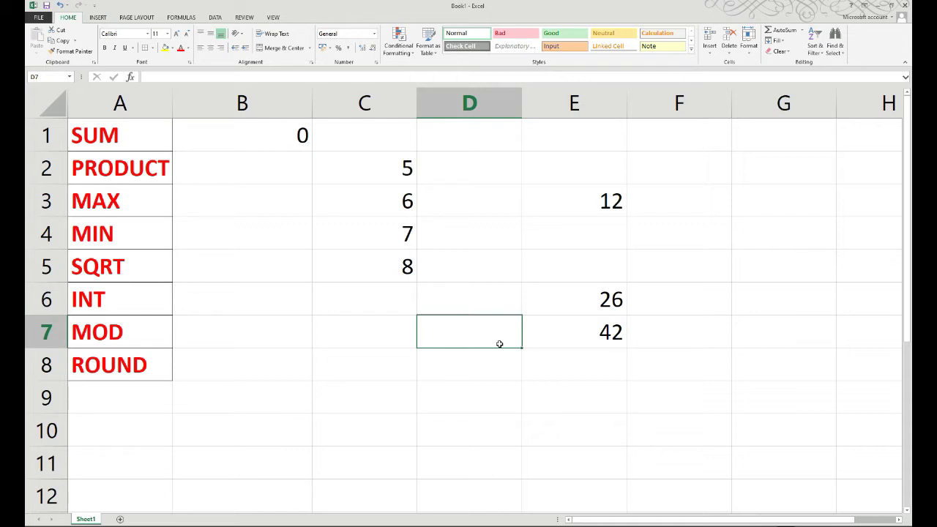
- Type =SUM(C5,C3) into D7, adding 8 and 6 to show 14
type("=")
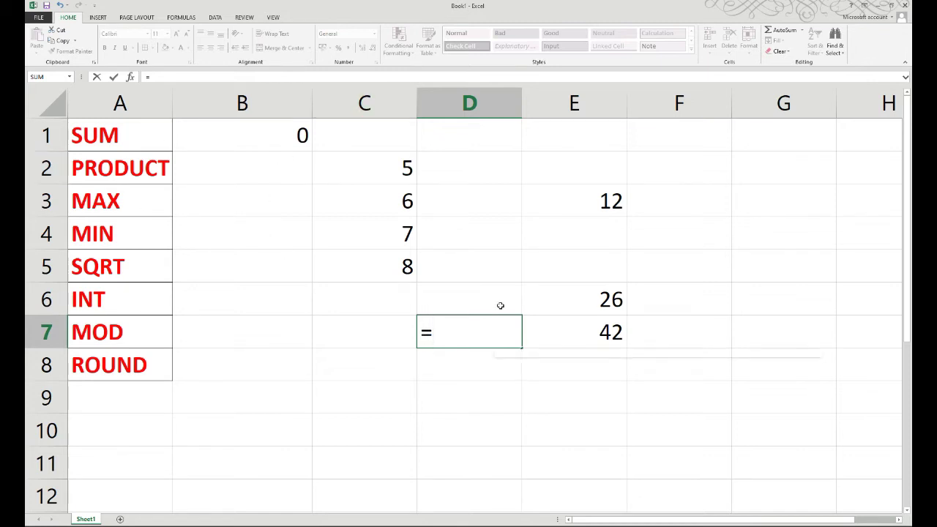
type("SUM(")
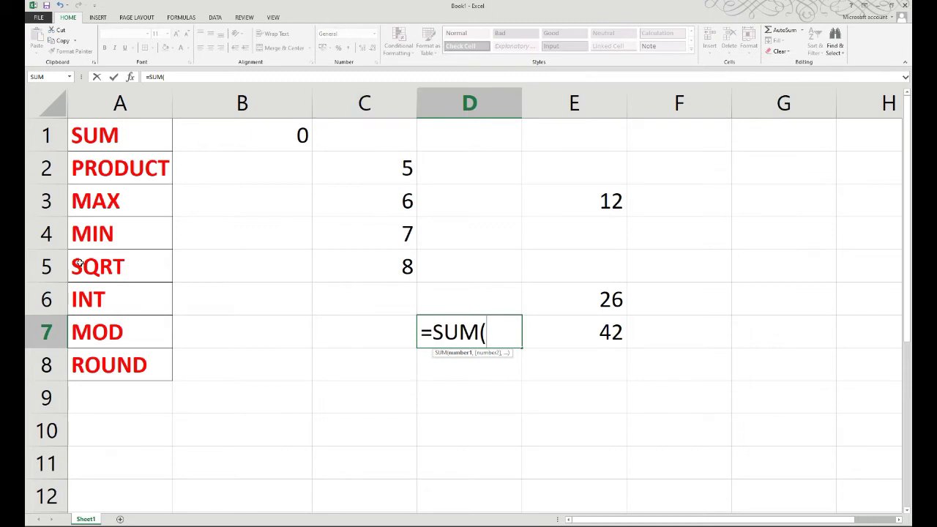
type("C5,")
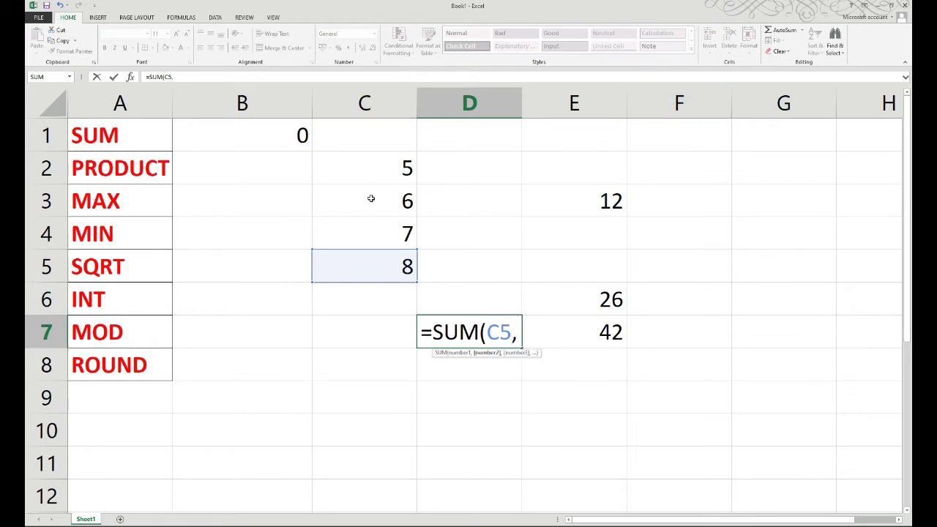
type("C3")
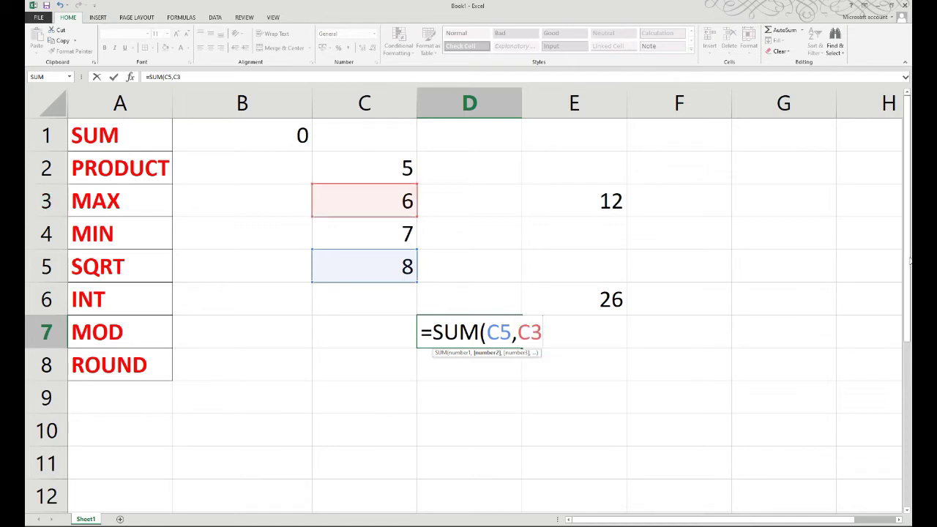
type(")")
key("Return")
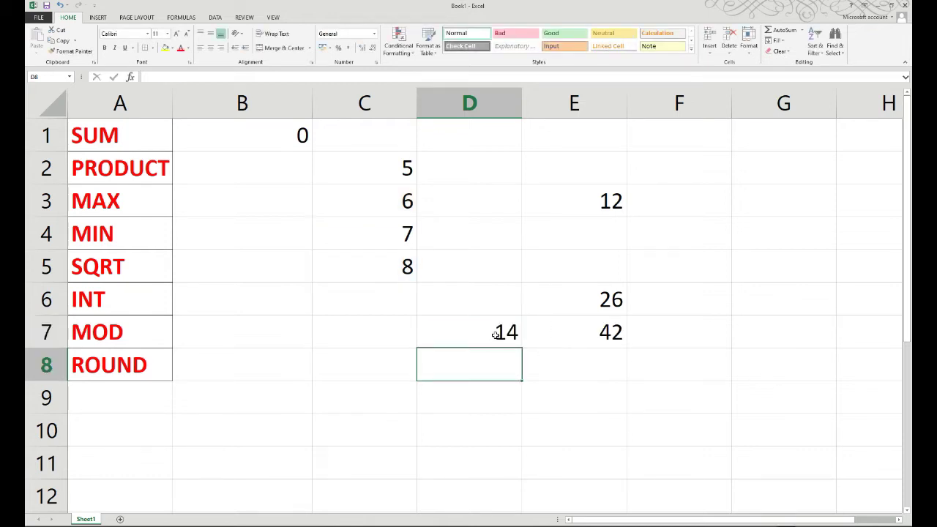
- Use AutoSum (Alt+=) in C6 to insert =SUM(C2:C5), showing 26, and check the formula
left_click(391, 300)
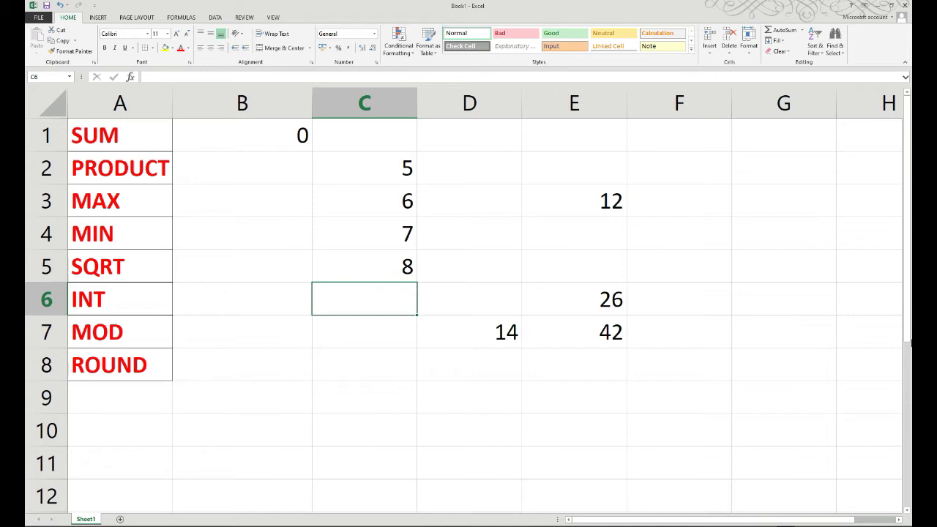
left_click(385, 326)
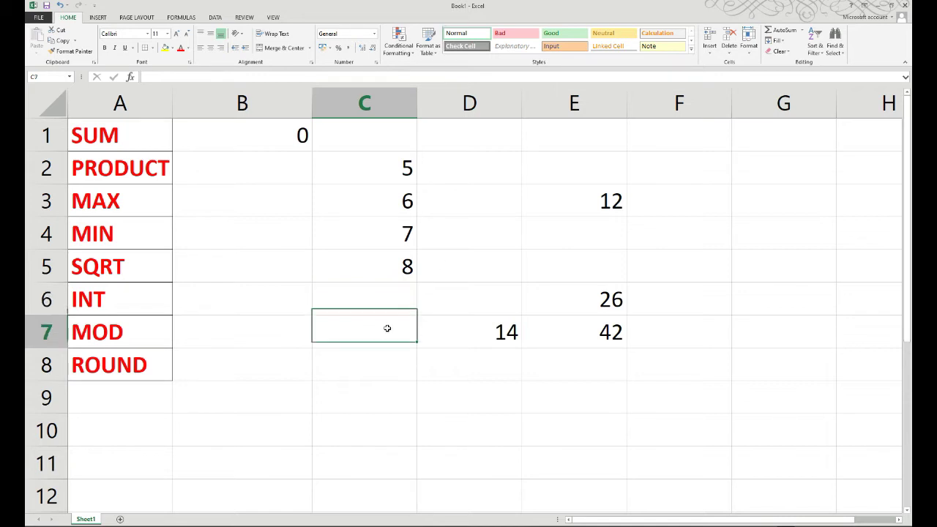
left_click(387, 293)
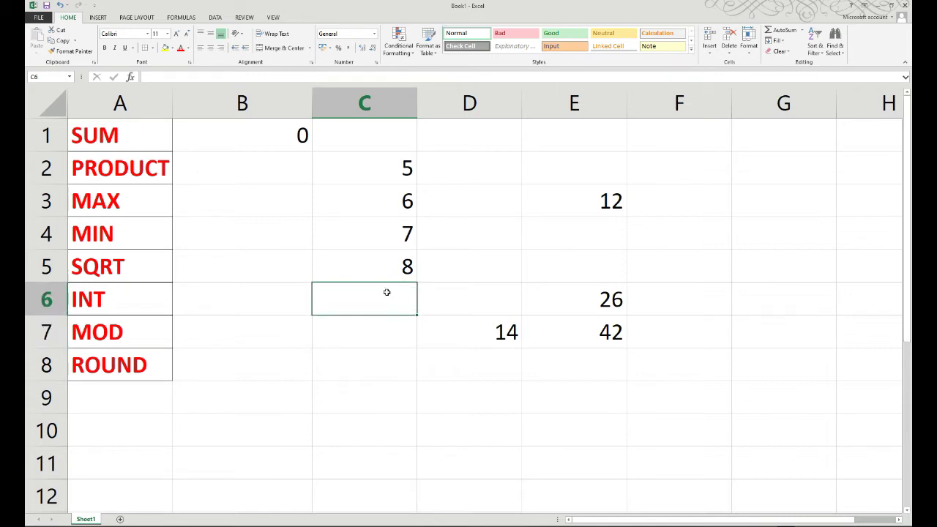
key("alt+equal")
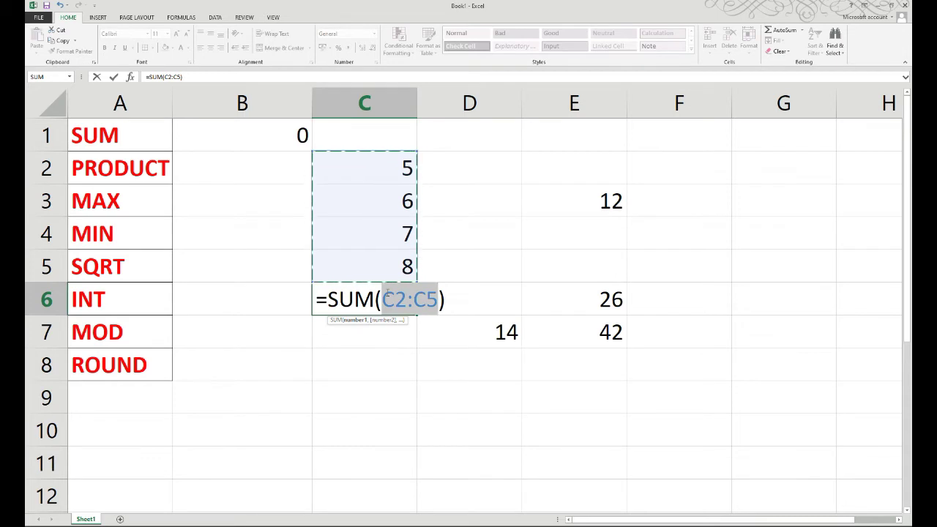
key("Return")
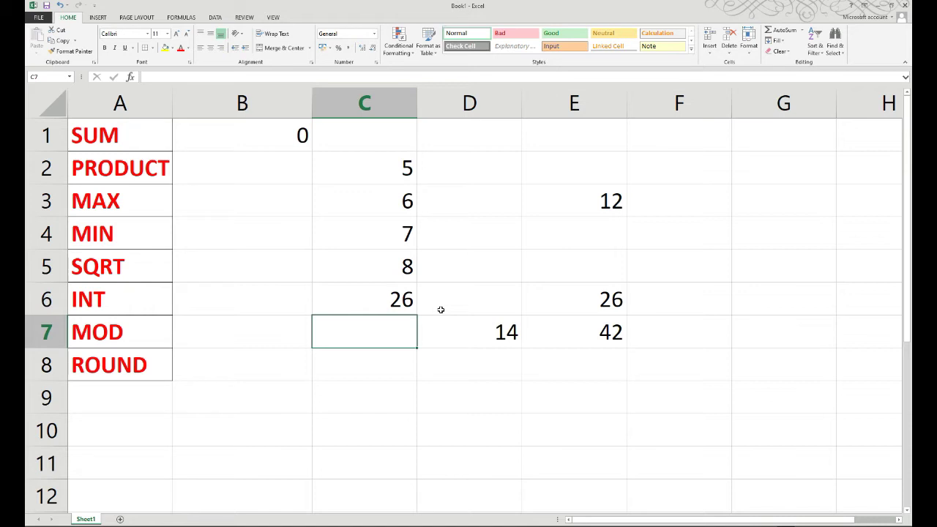
left_click(396, 299)
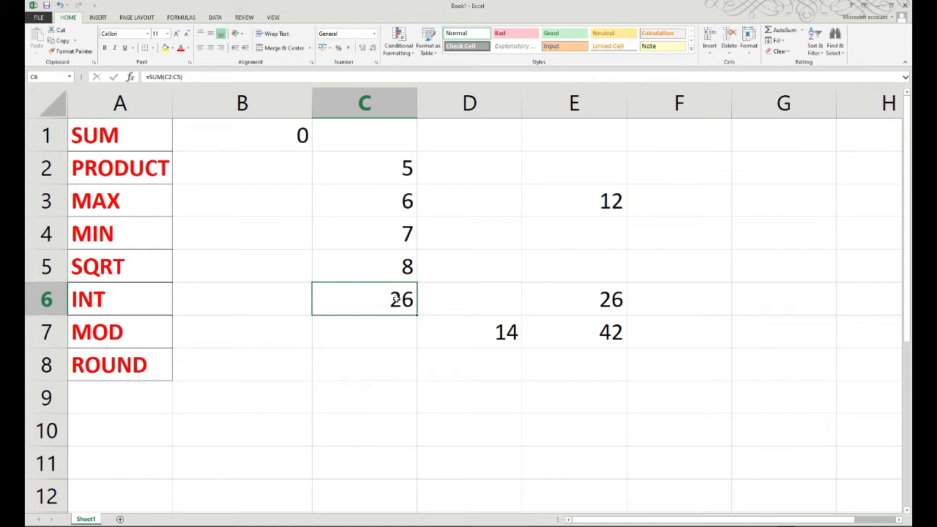
- Put an asterisk in cell B2 beside the PRODUCT name
left_click(251, 178)
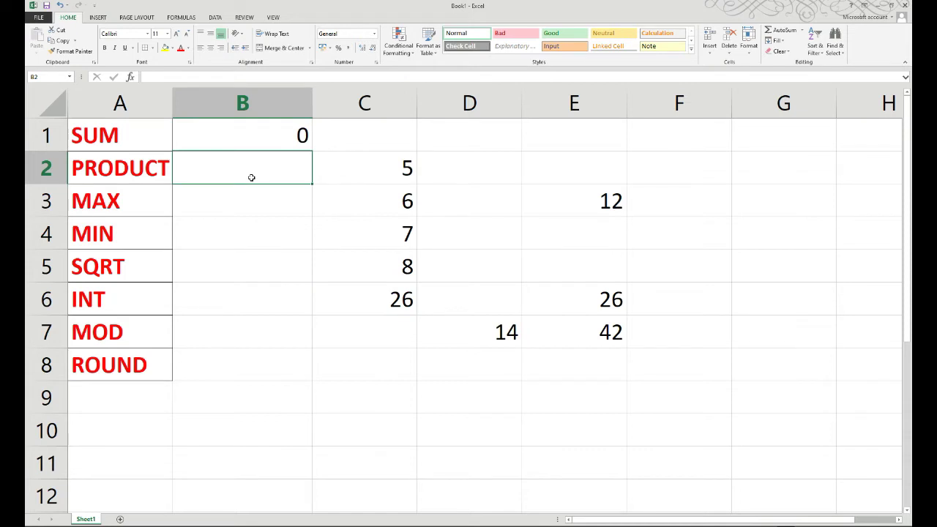
type("*")
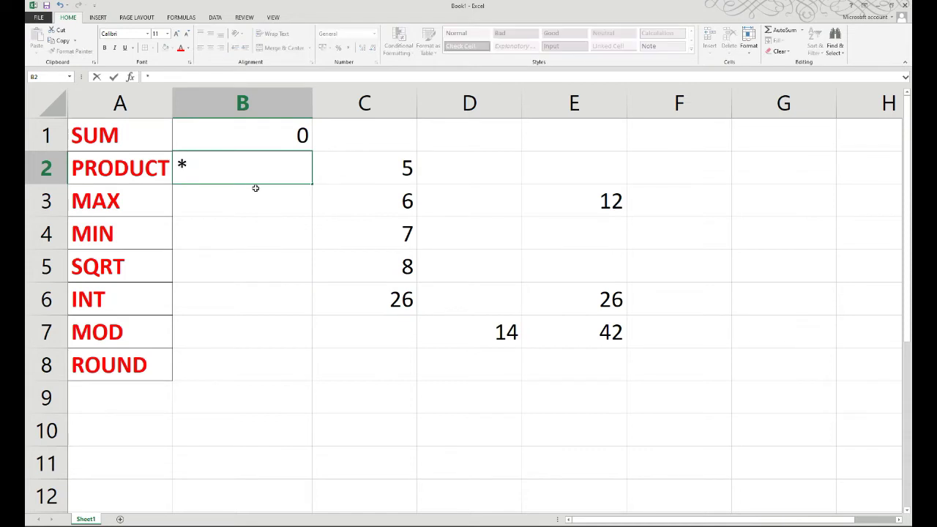
key("Return")
left_click(340, 293)
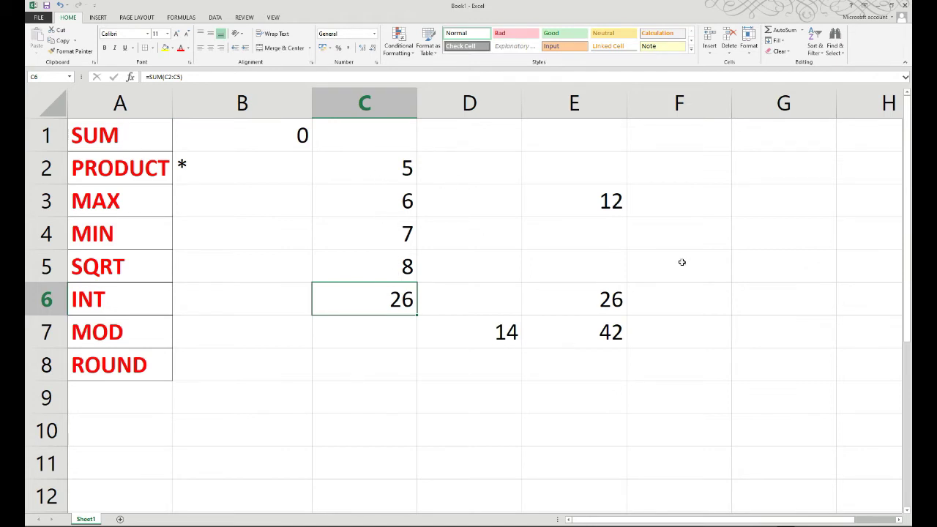
- Enter =PRODUCT(C3,C5) in F4, multiplying 6 by 8 to get 48
left_click(689, 238)
type("=")
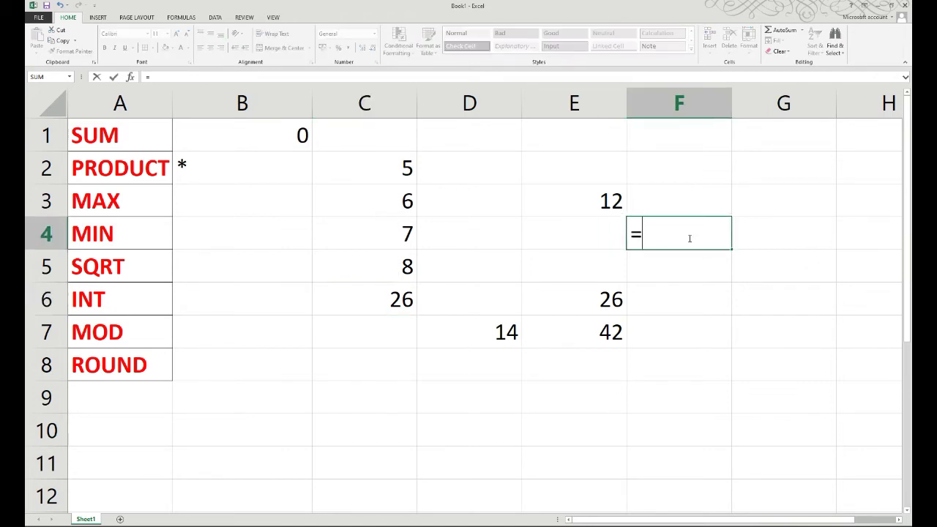
type("PRODUCT")
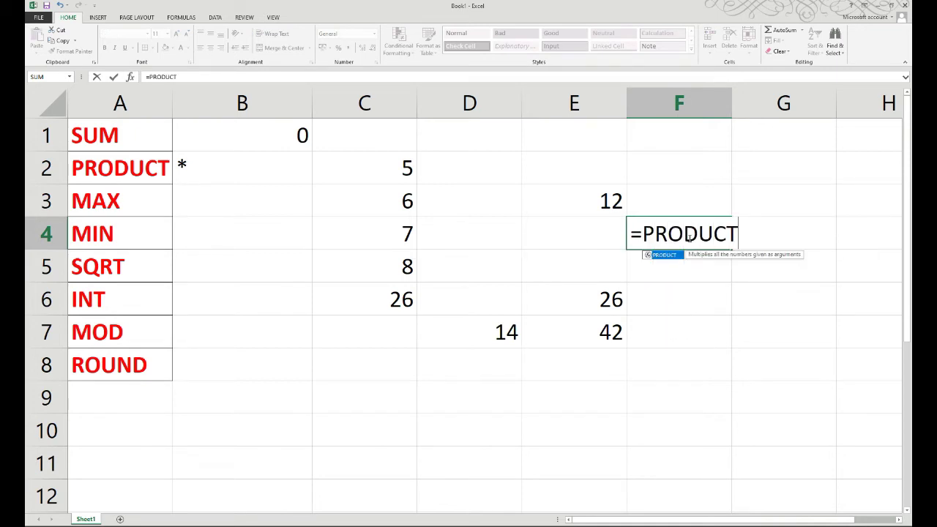
type("(")
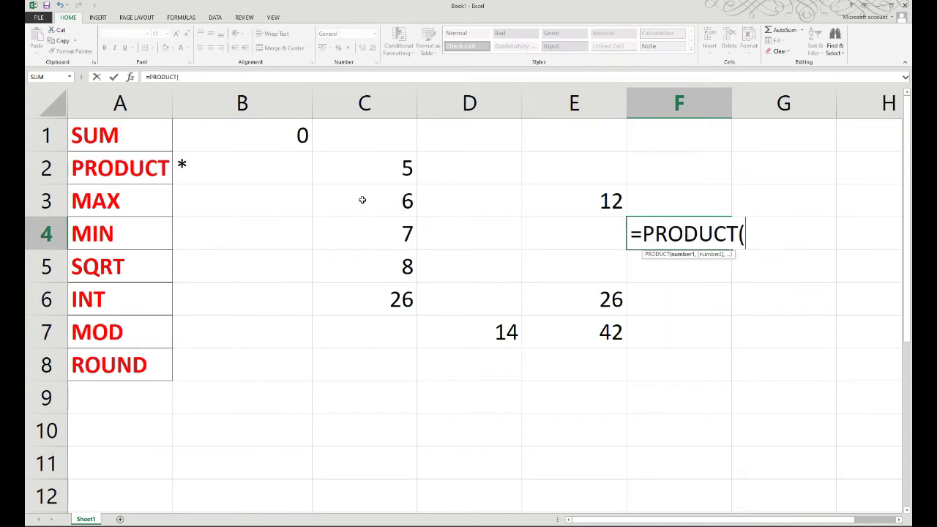
left_click(362, 200)
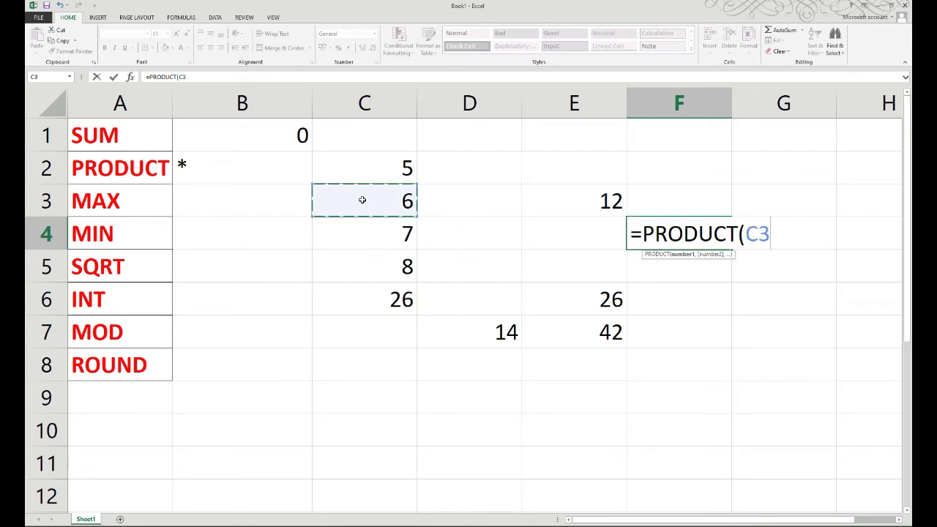
type(",")
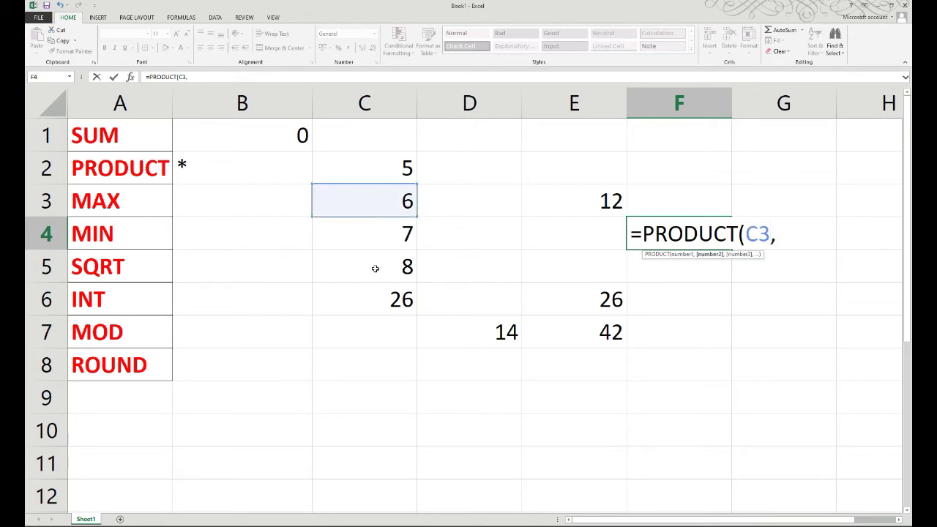
left_click(378, 265)
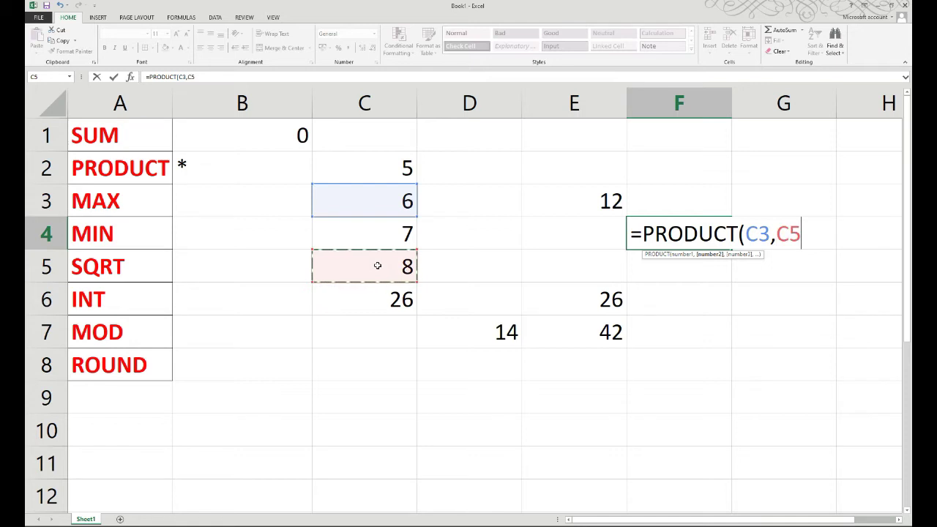
type(")")
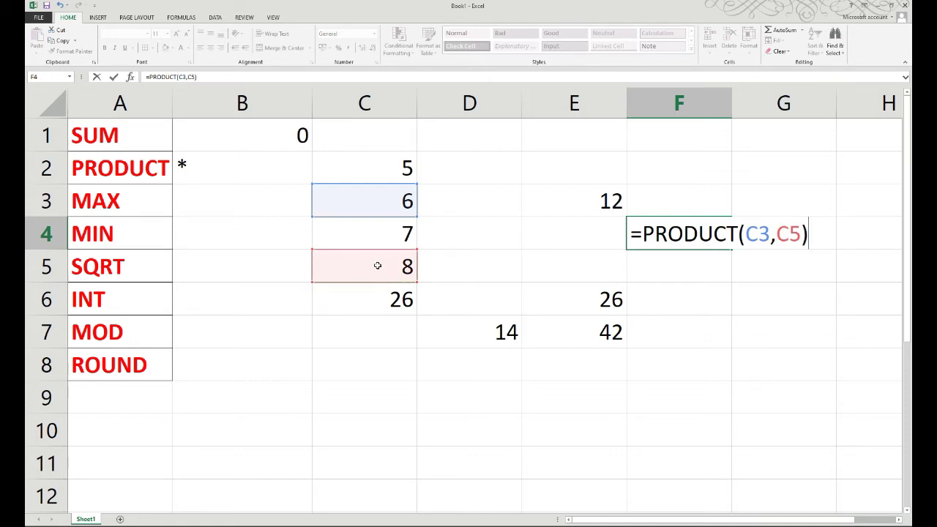
key("Return")
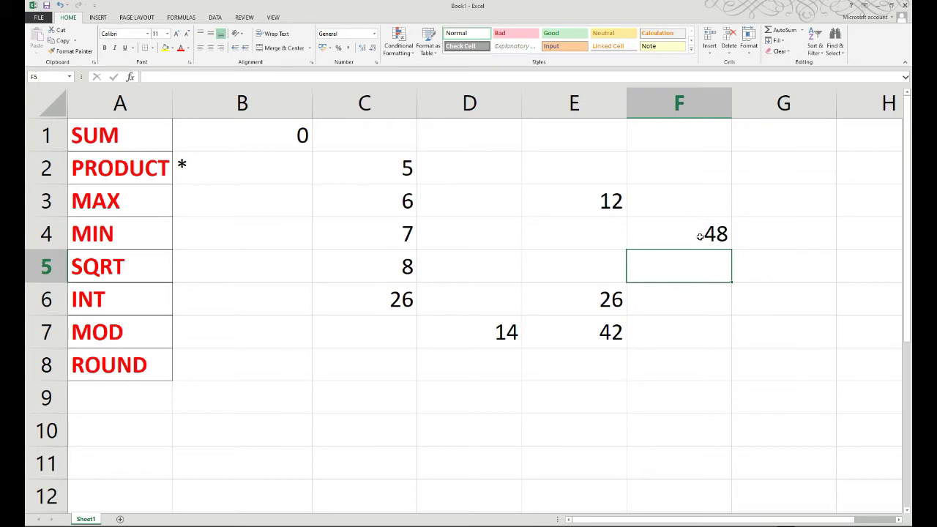
left_click(570, 400)
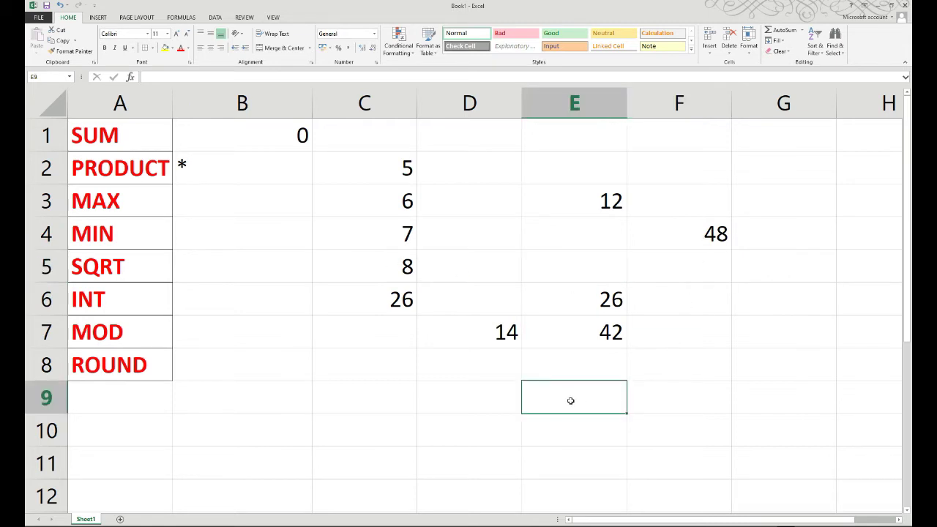
type("=PRODUCT(")
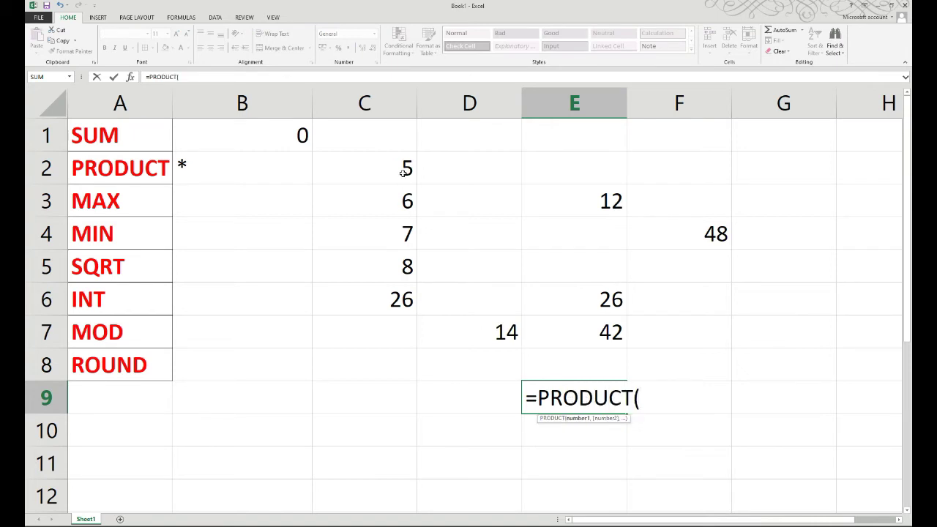
left_click(389, 166)
left_click_drag(388, 186, 388, 223)
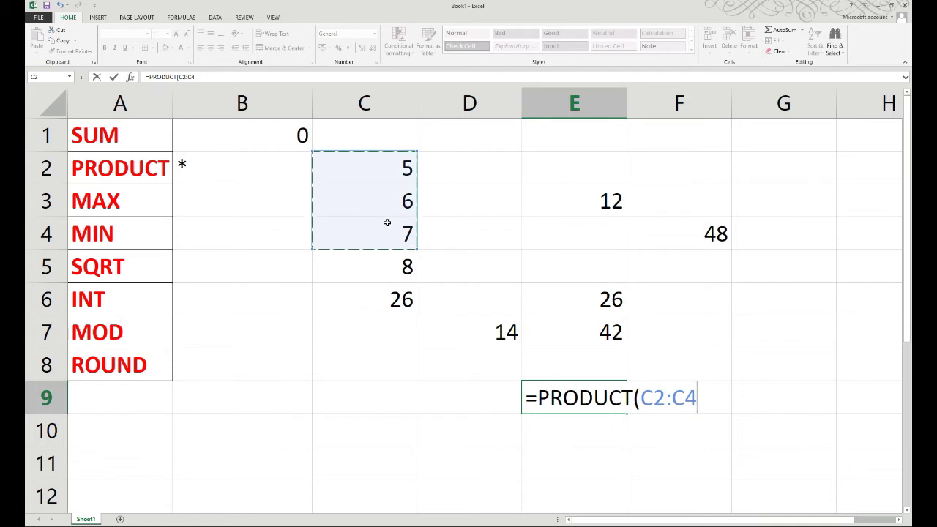
key("Return")
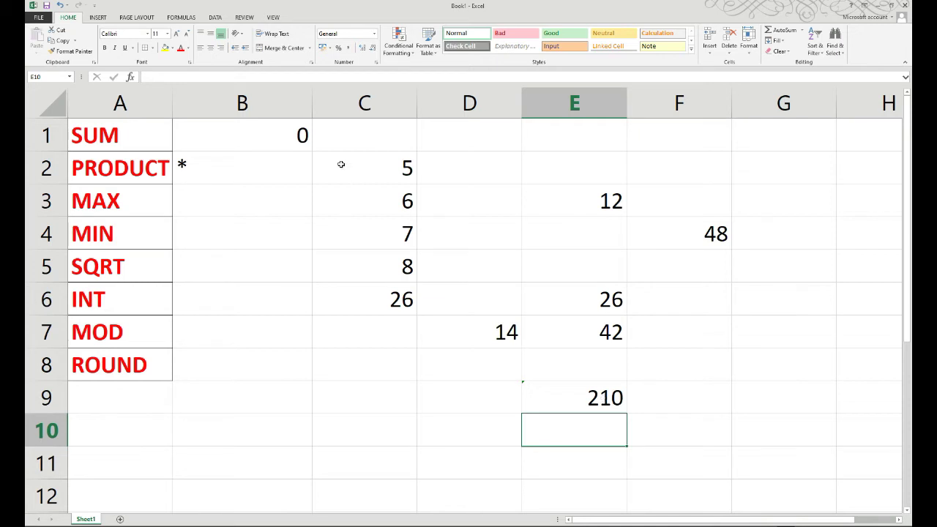
left_click(364, 168)
left_click(373, 199)
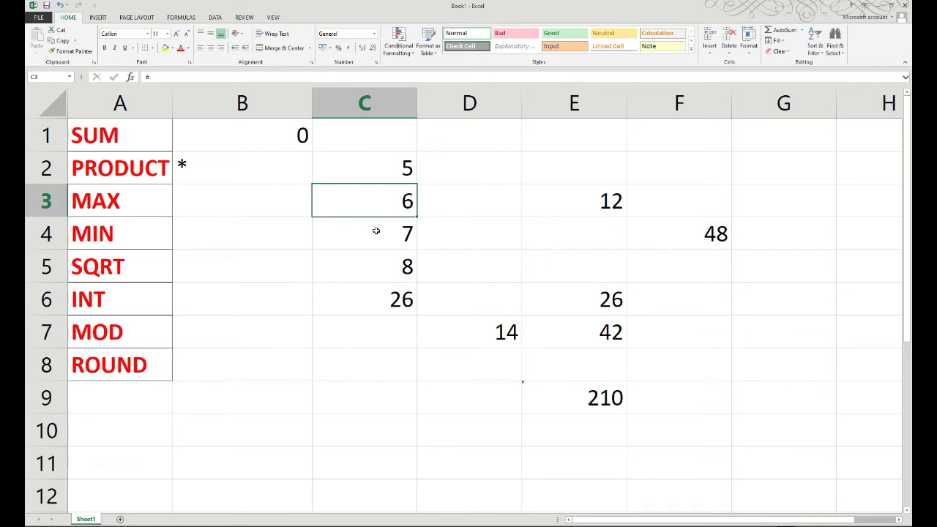
left_click(582, 390)
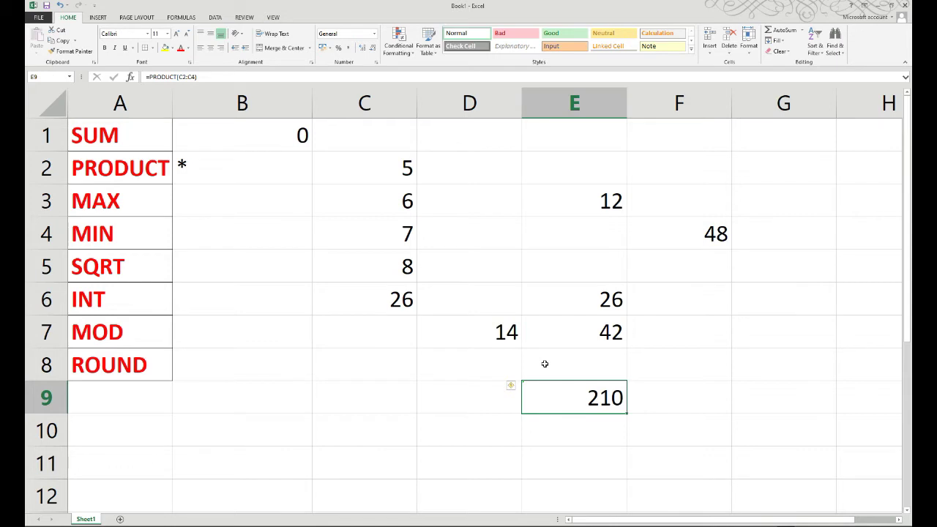
left_click(392, 391)
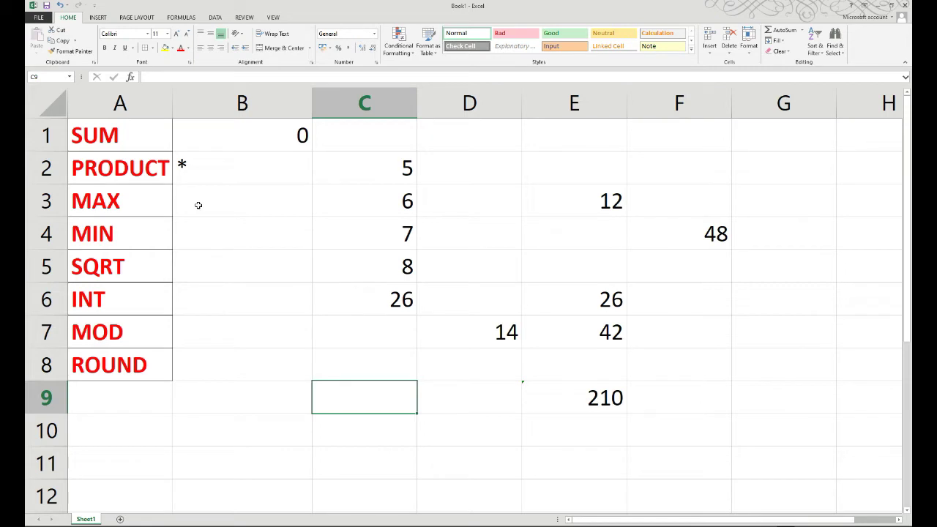
left_click(784, 403)
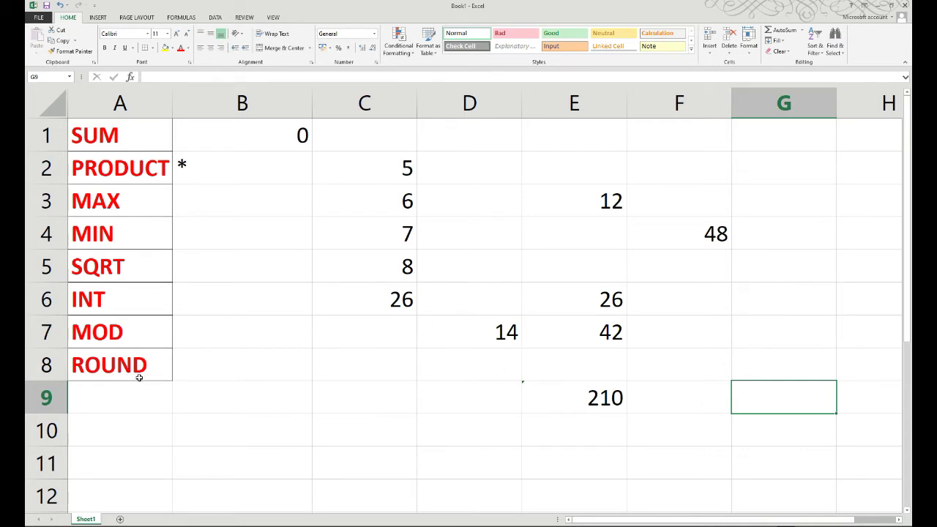
left_click(206, 203)
mouse_move(366, 167)
left_mouse_down()
mouse_move(633, 343)
mouse_move(718, 412)
left_mouse_up()
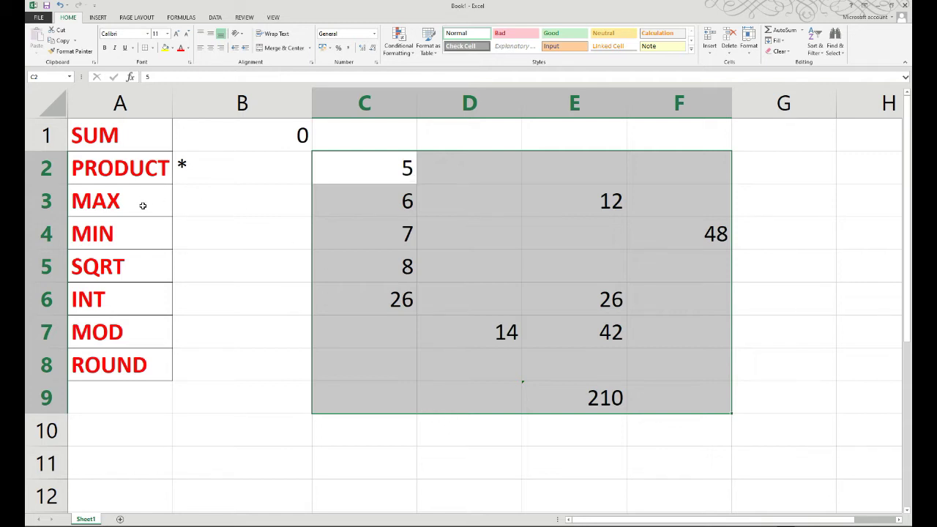
left_click(379, 464)
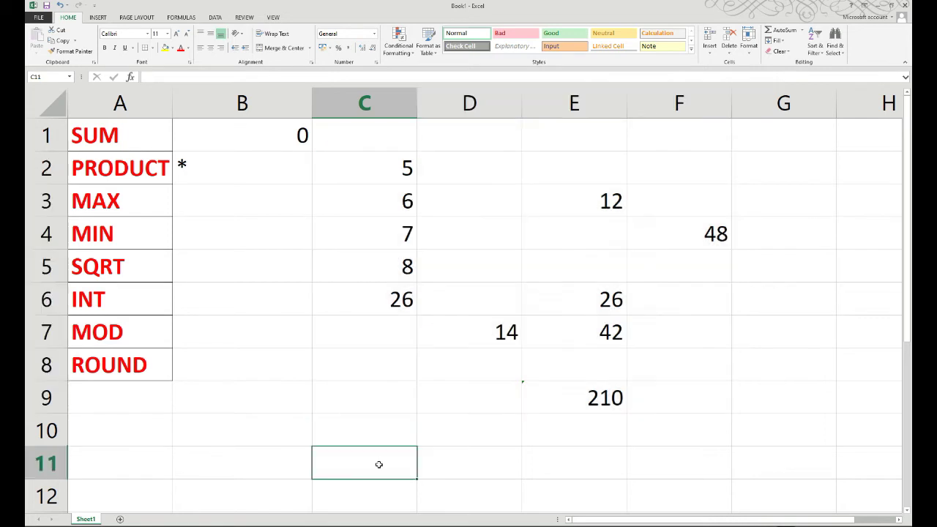
- Enter =MAX(C2:F9) in C11, returning 210
type("=MA")
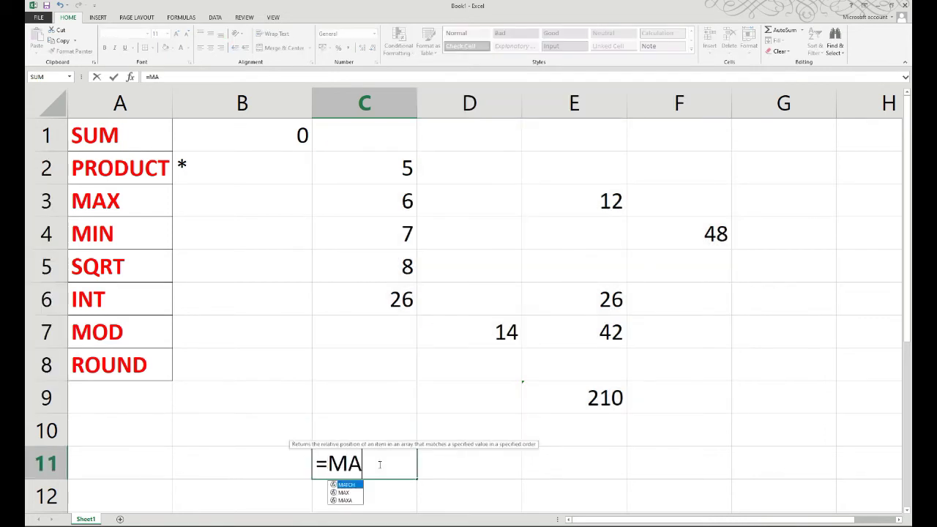
type("X(")
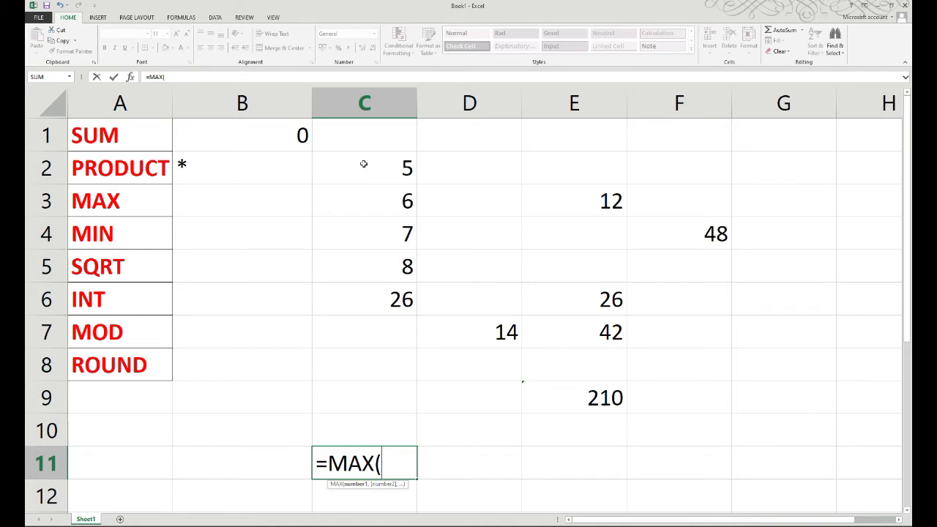
left_click_drag(363, 164, 688, 402)
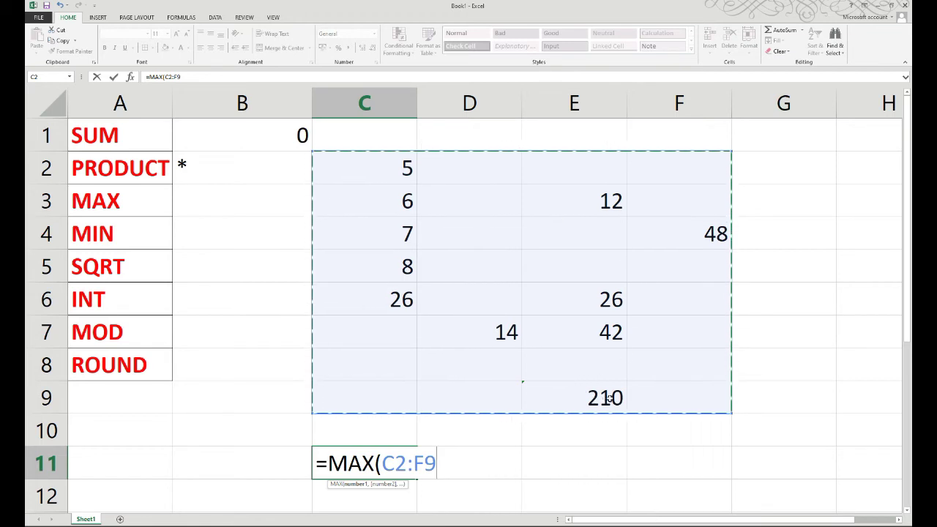
key("Return")
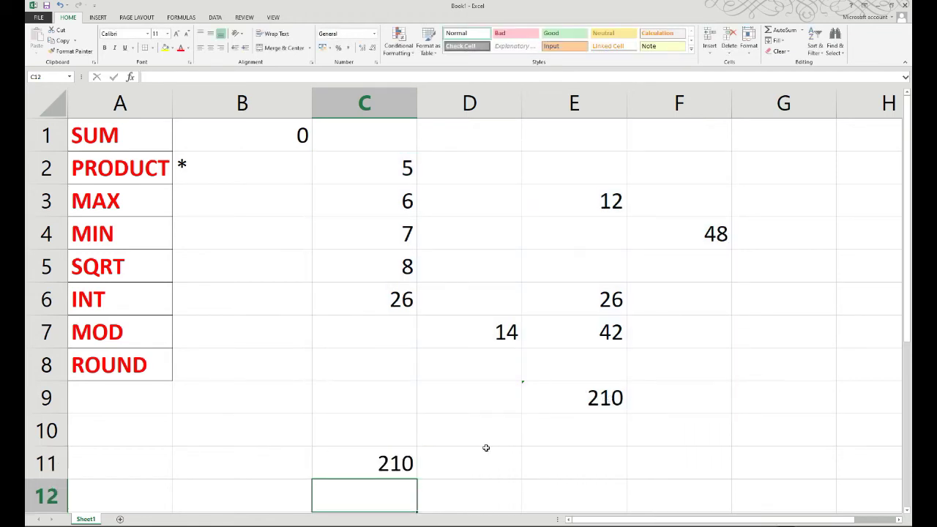
- Enter =MAX(C2:E6) in D11, returning 26
left_click(473, 466)
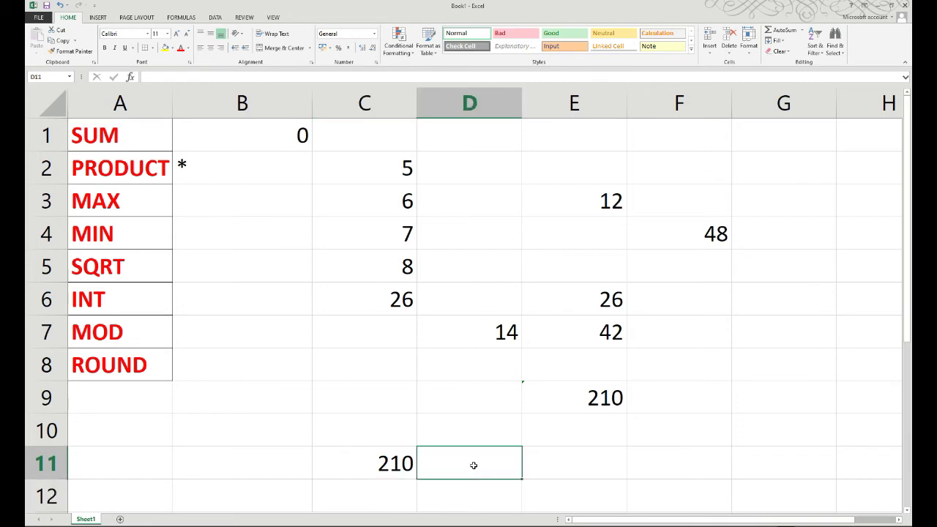
type("=MAX(")
left_click_drag(384, 164, 622, 296)
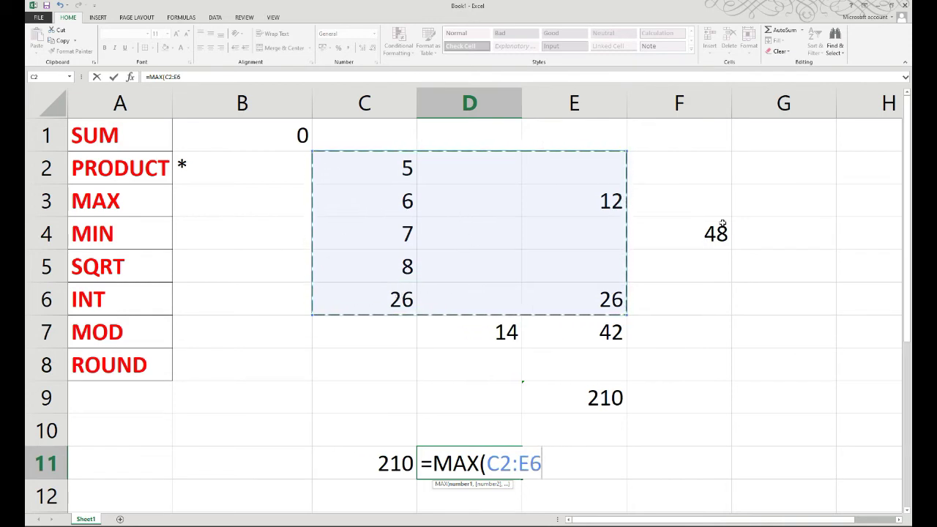
key("Return")
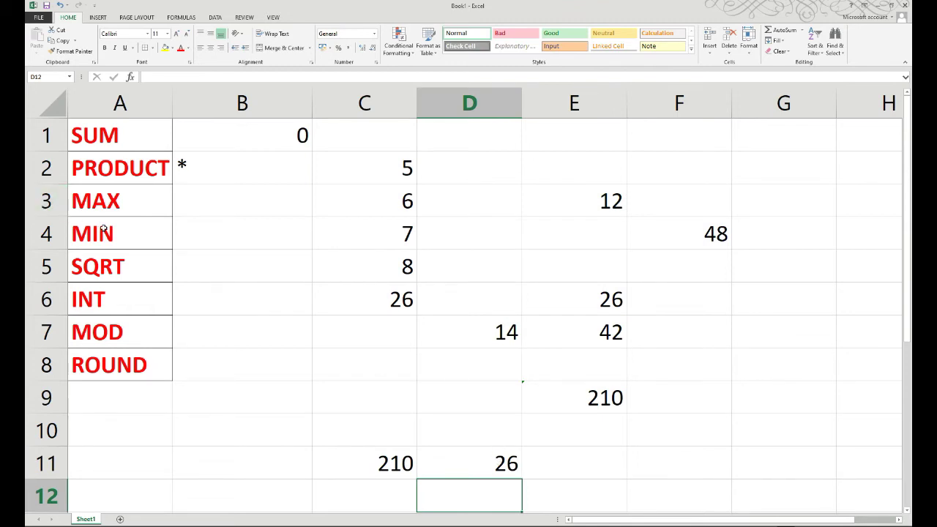
left_click(777, 330)
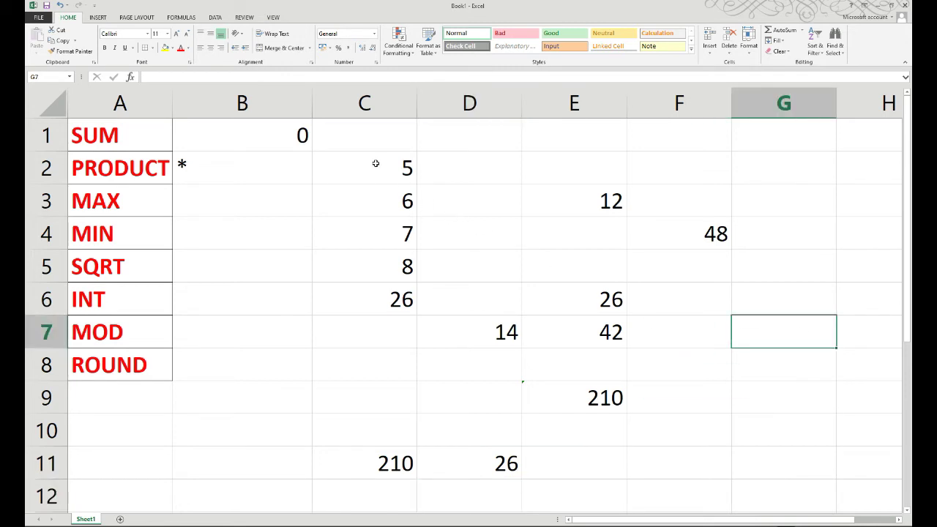
- Enter =MIN(B2:E7) in G7 so it returns 5 as the smallest value
type("=")
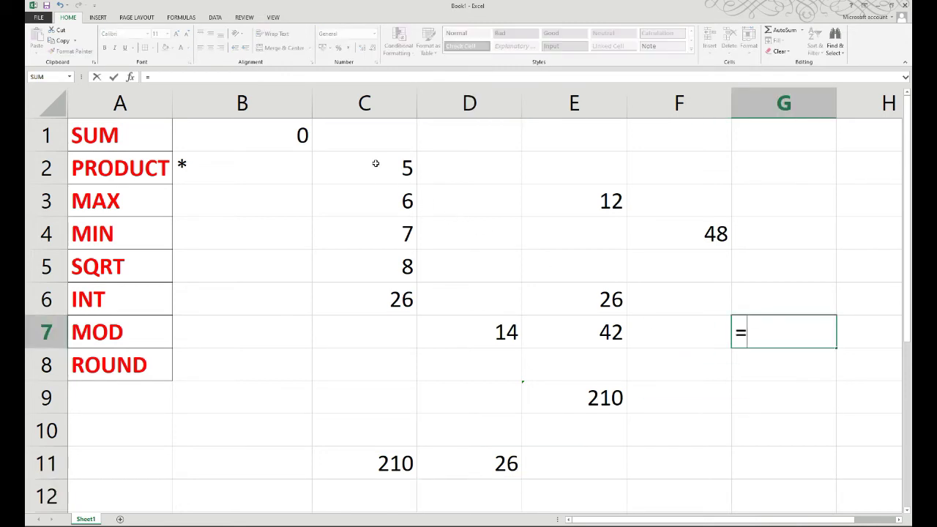
type("MIN(")
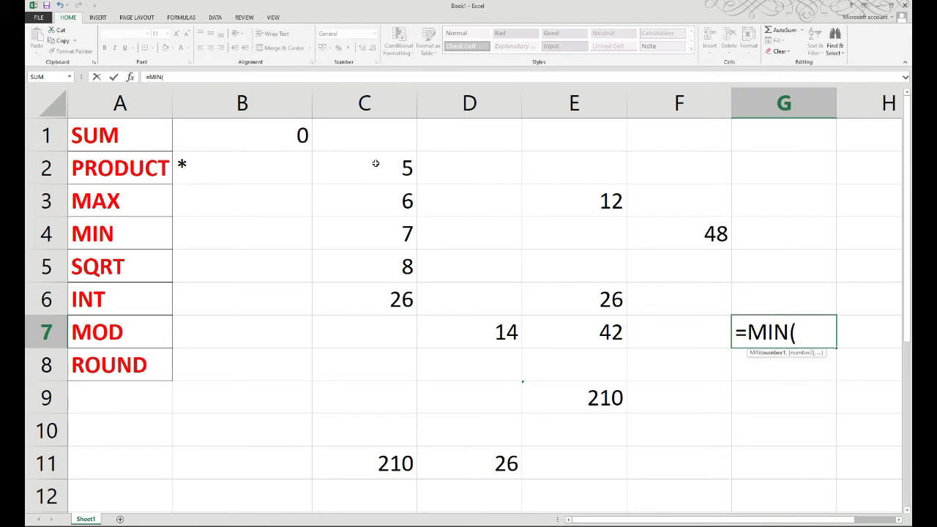
mouse_move(309, 162)
left_mouse_down()
mouse_move(474, 247)
mouse_move(574, 324)
left_mouse_up()
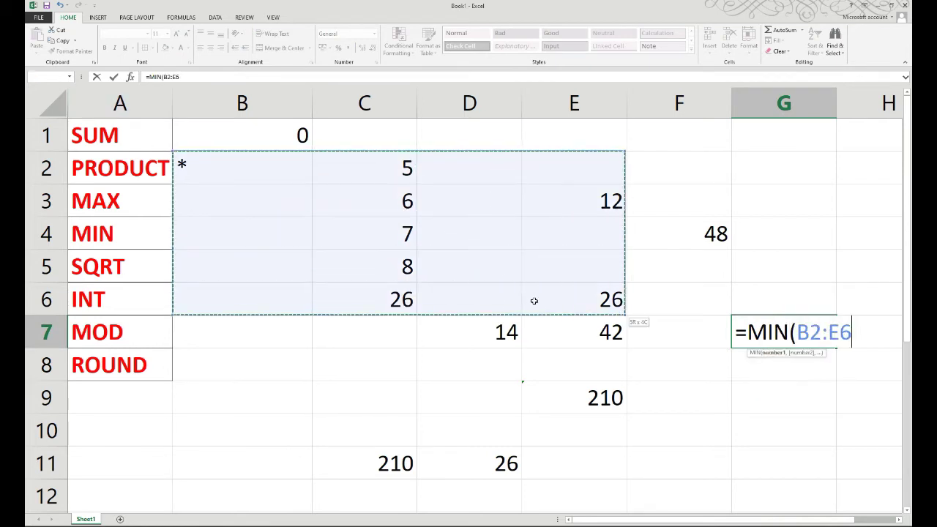
left_click_drag(575, 325, 575, 324)
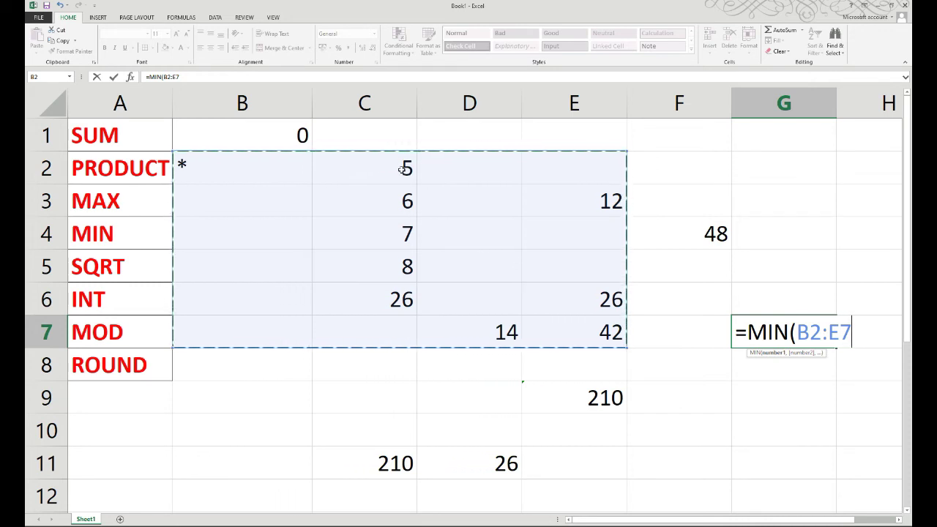
type("'")
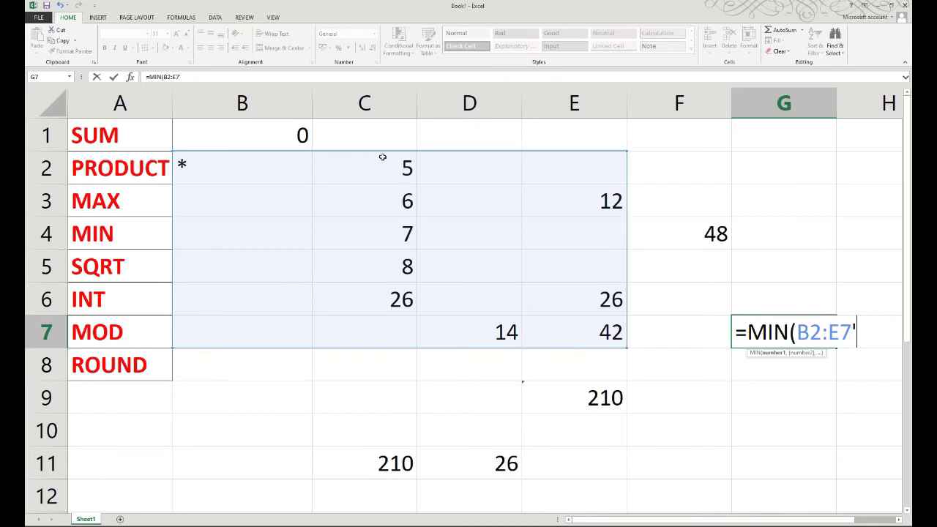
key("BackSpace")
key("Return")
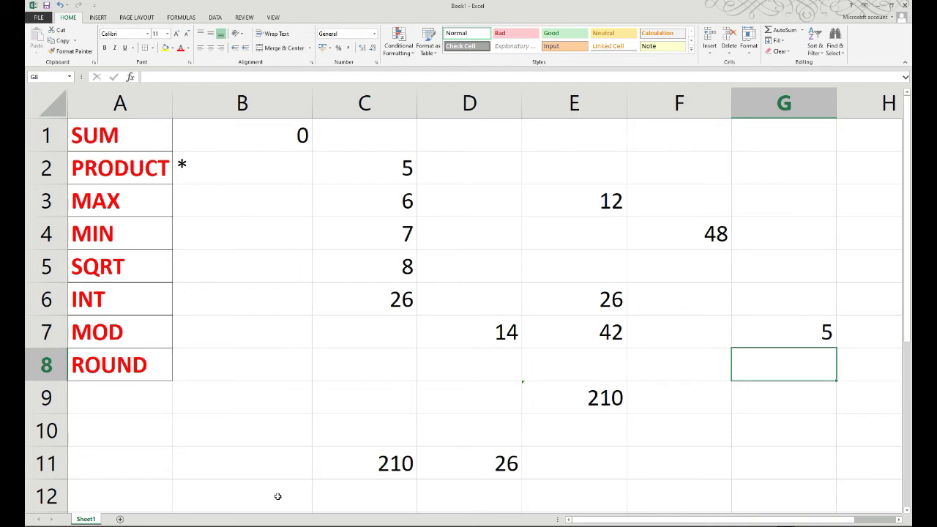
left_click(279, 427)
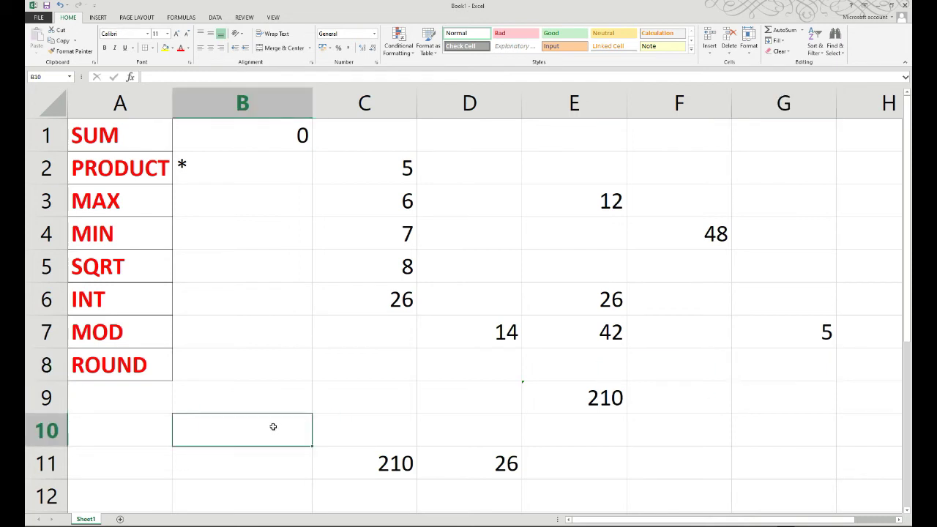
- Type 49 into B10, 25 into B11 and 64 into B12
type("49")
key("Return")
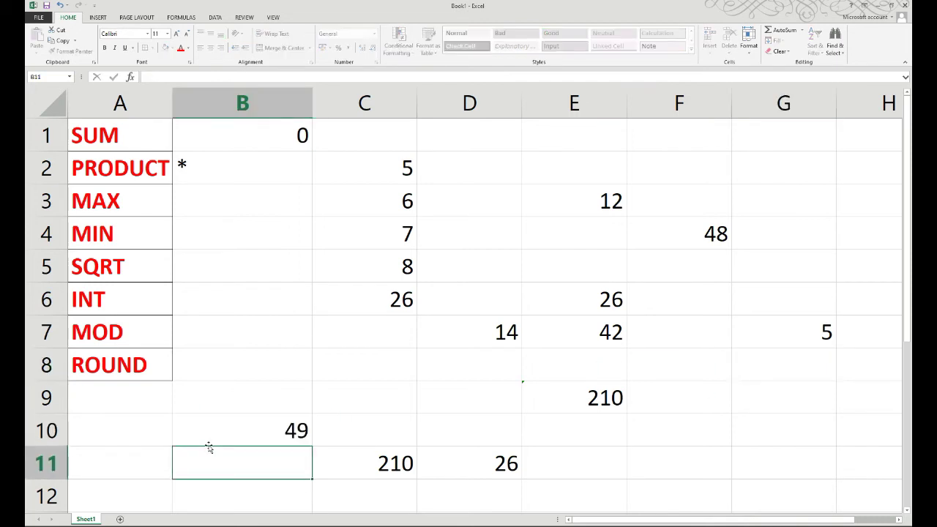
left_click(220, 429)
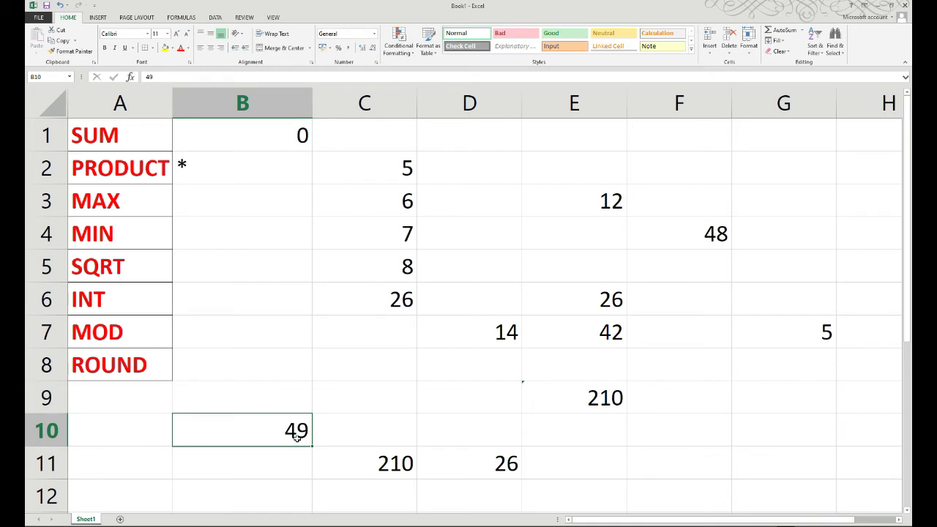
left_click(290, 462)
type("25")
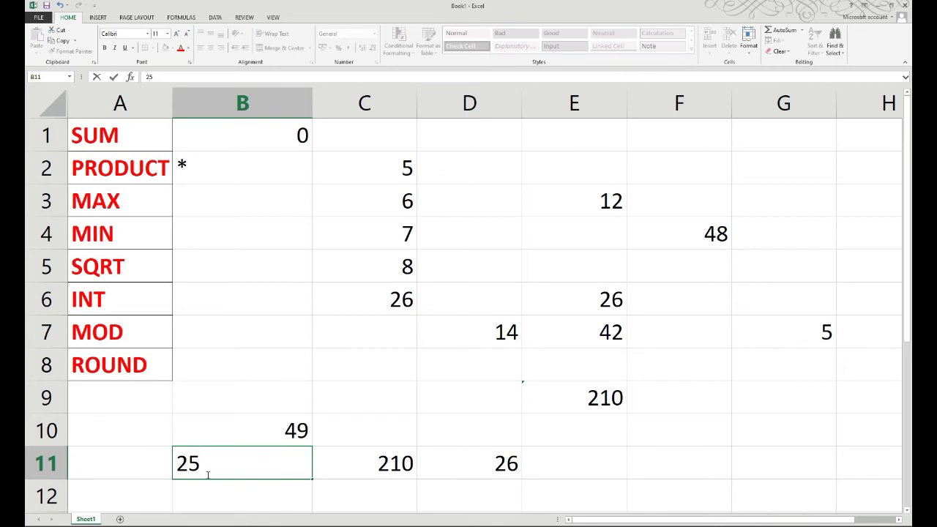
left_click(231, 491)
type("6")
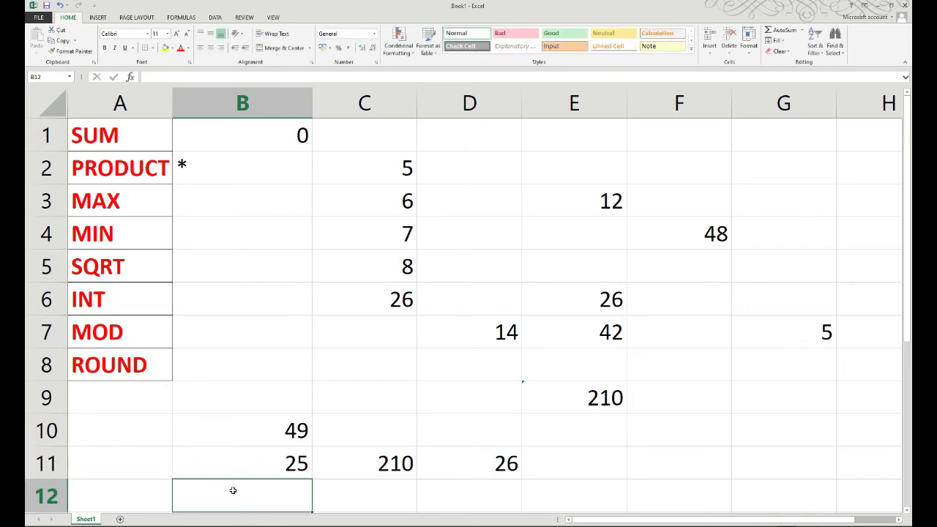
type("4")
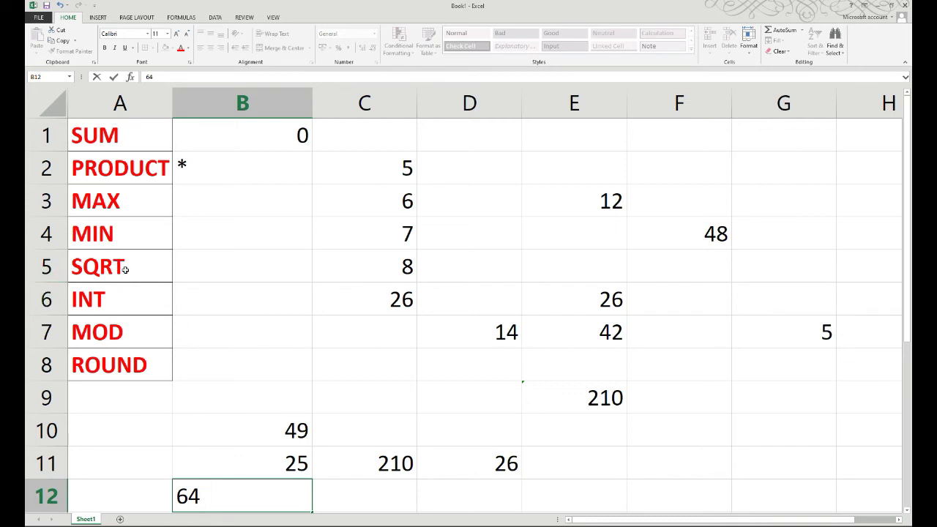
left_click(691, 360)
- Enter =SQRT(B10) in F8, returning 7 as the square root of 49
type("=")
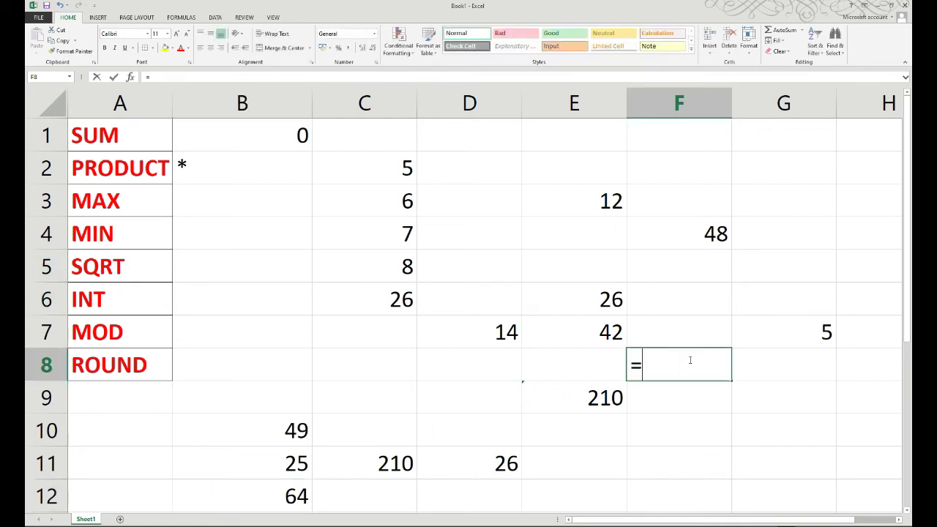
type("S")
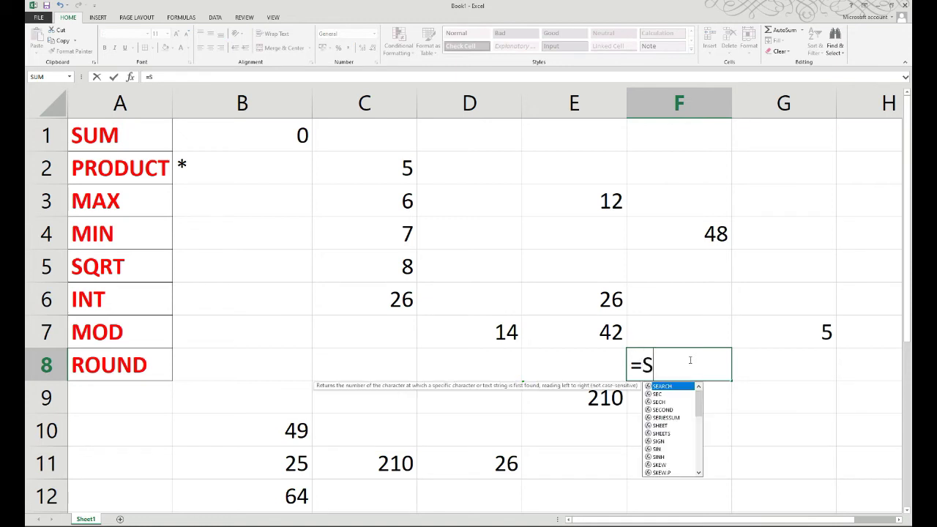
type("QRT(")
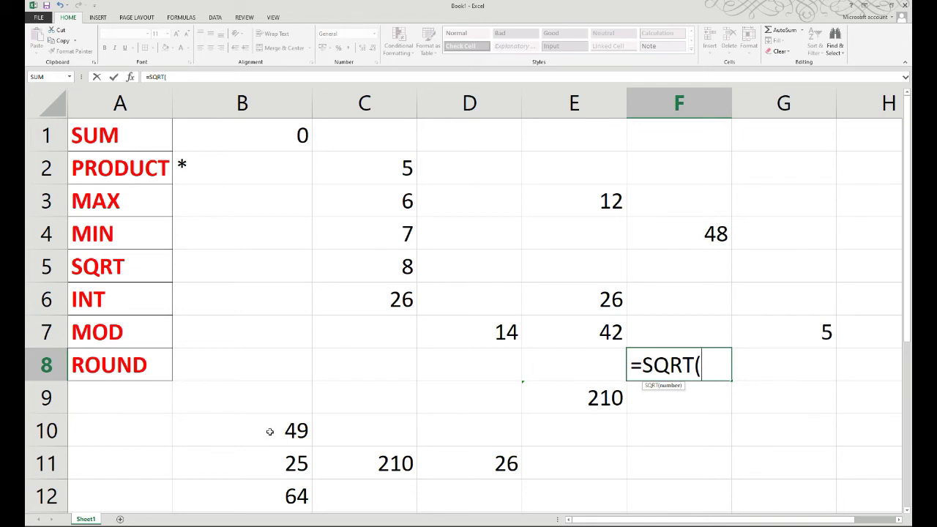
left_click(273, 433)
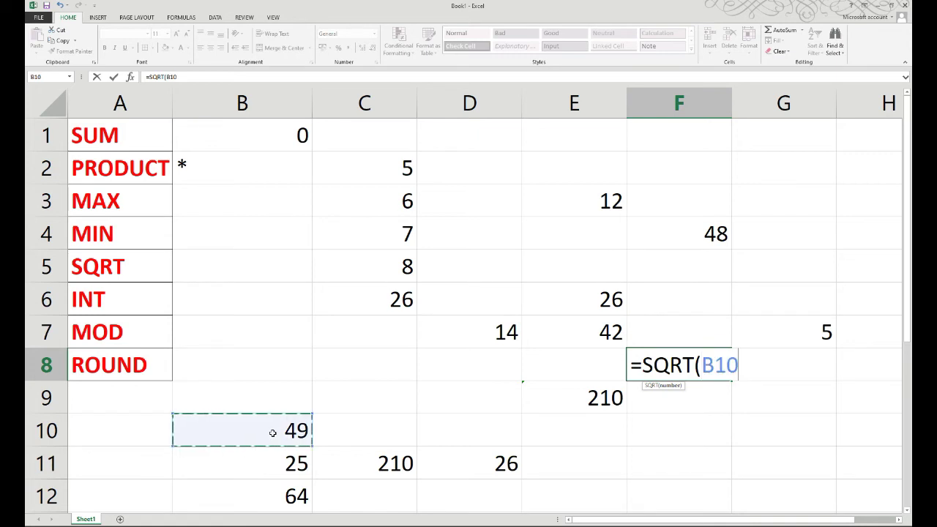
key("Return")
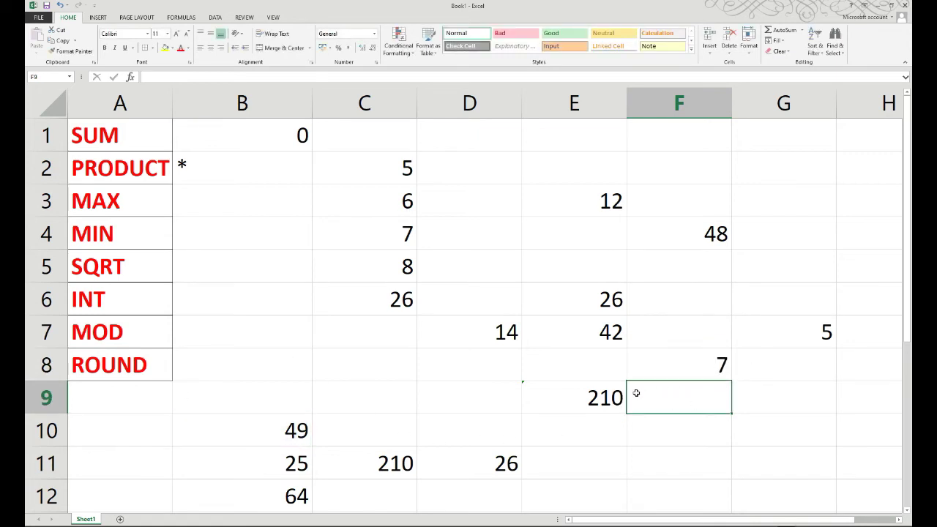
left_click(397, 405)
- Enter =SQRT(B12) in C9 so it shows 8, the square root of 64
type("=")
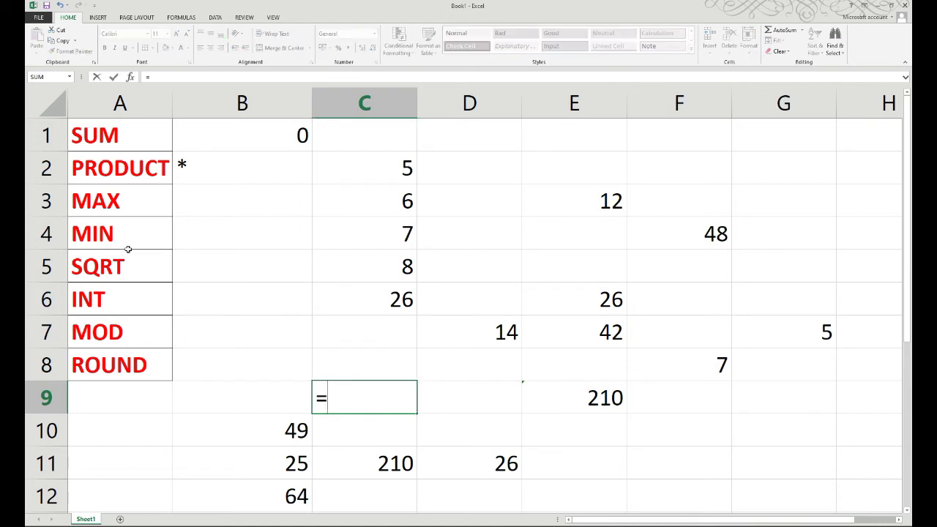
type("SQRT")
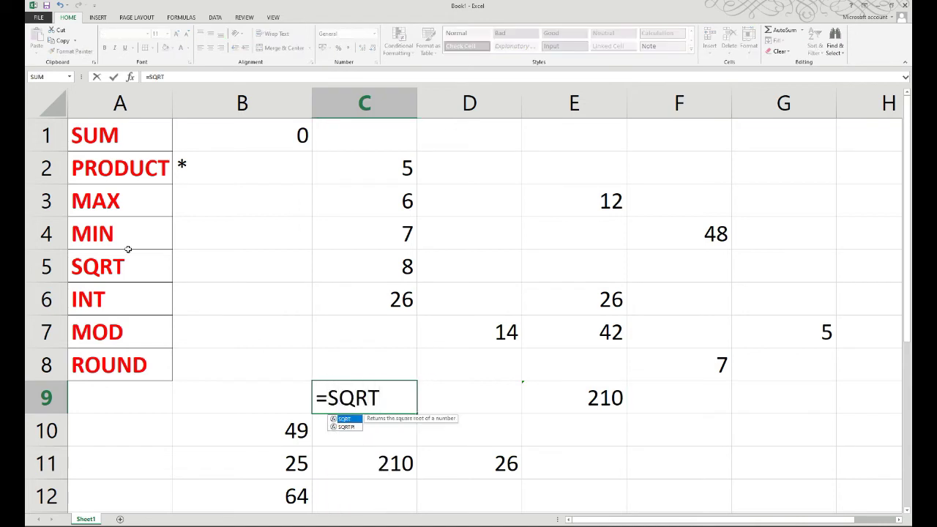
type("(")
left_click(290, 495)
key("Return")
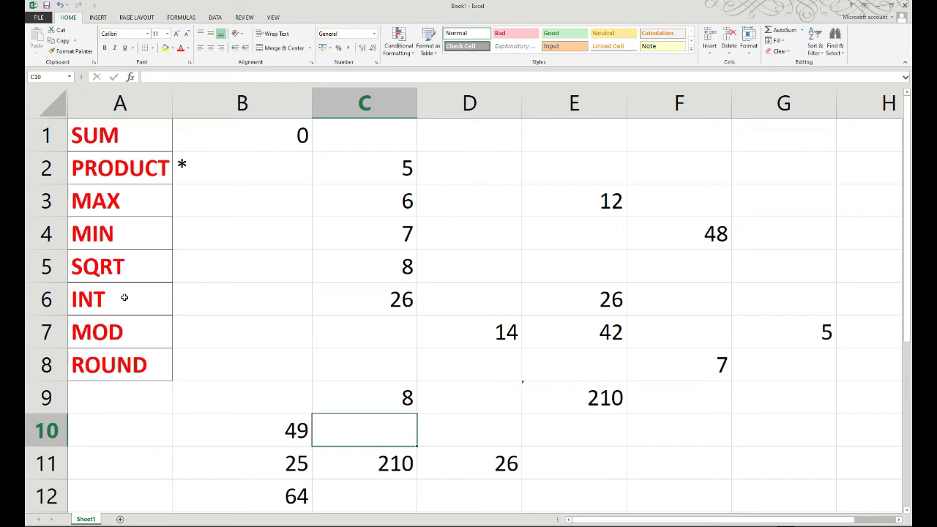
left_click(124, 299)
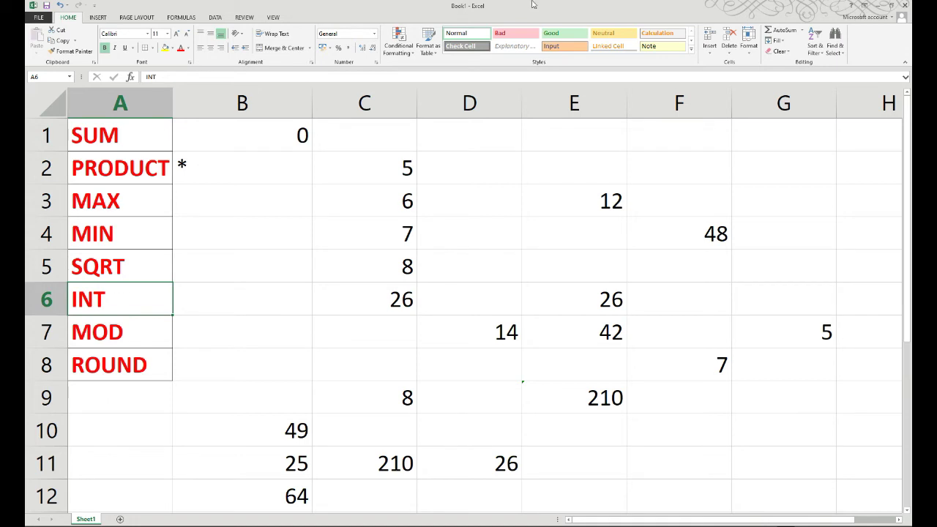
left_click(779, 161)
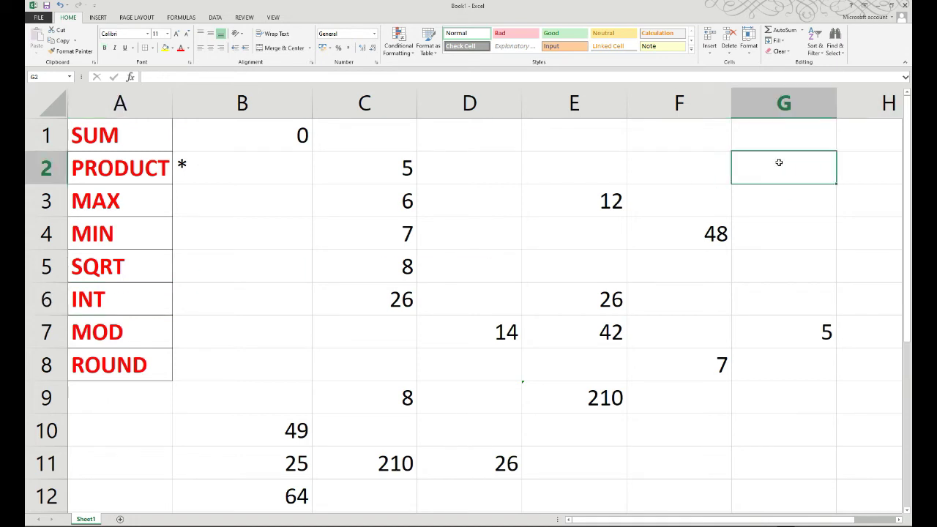
- Put =INT(10/3) in G2 showing 3, and =10/3 in G3 showing 3.333333
type("=IN")
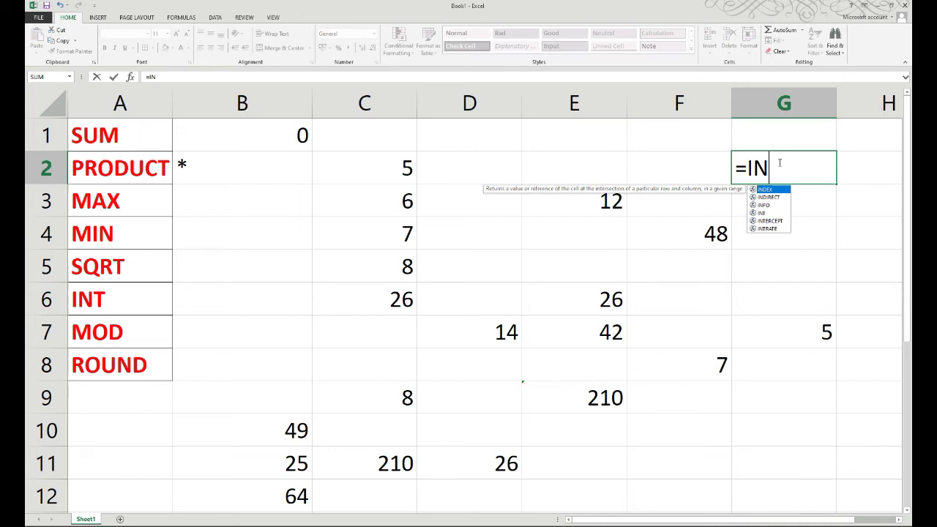
type("T(")
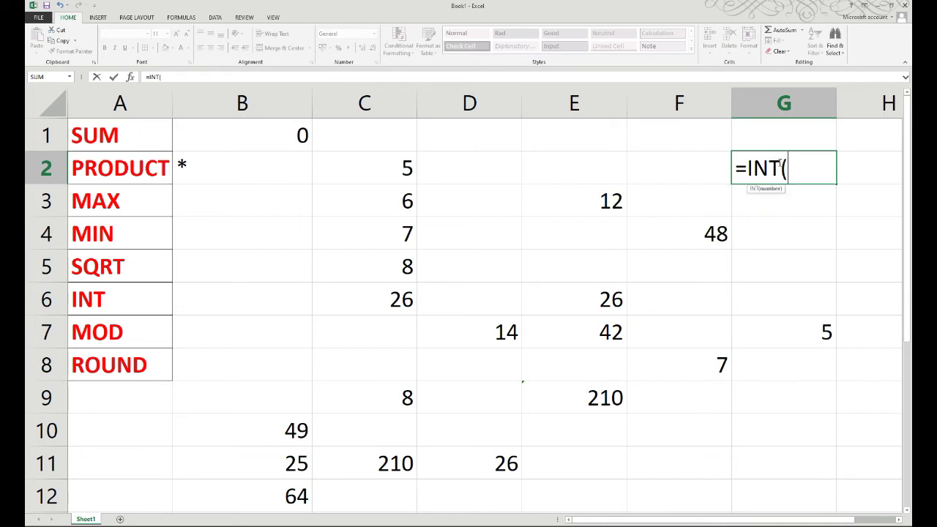
type("10,")
type("3")
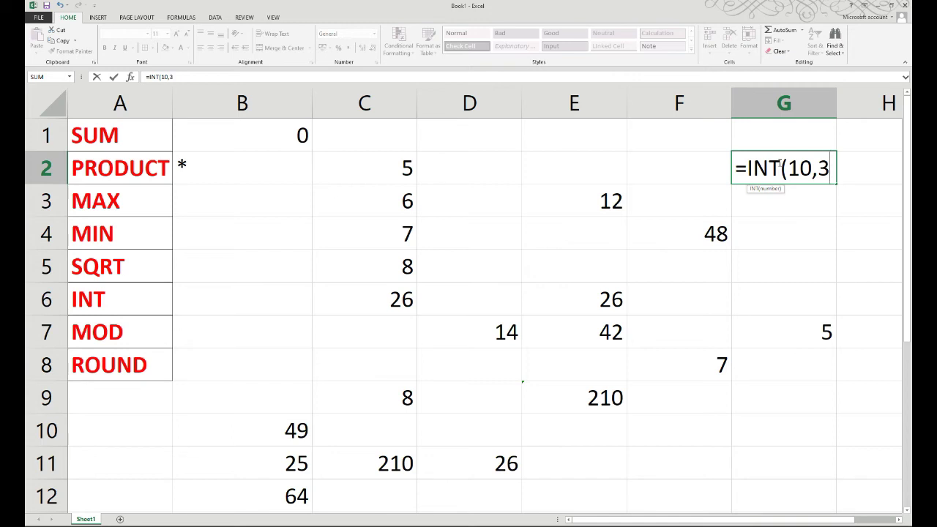
key("Return")
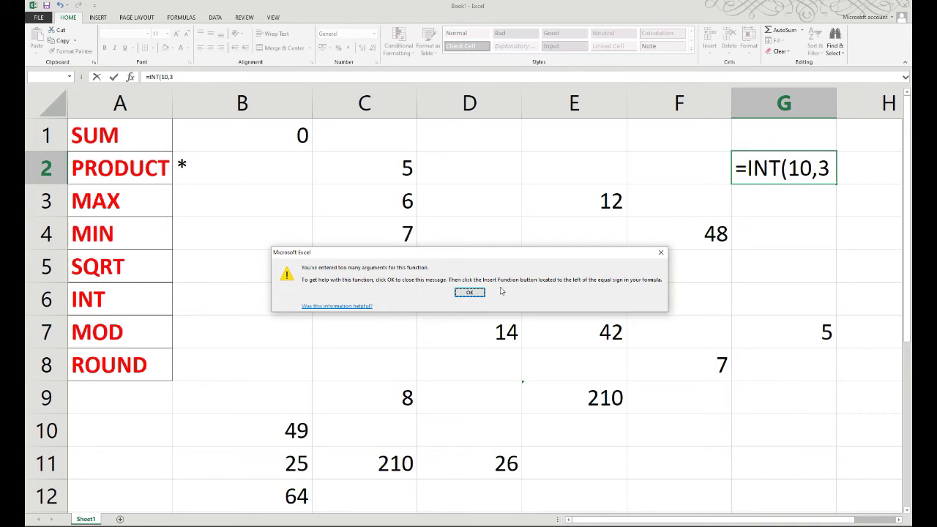
left_click(470, 293)
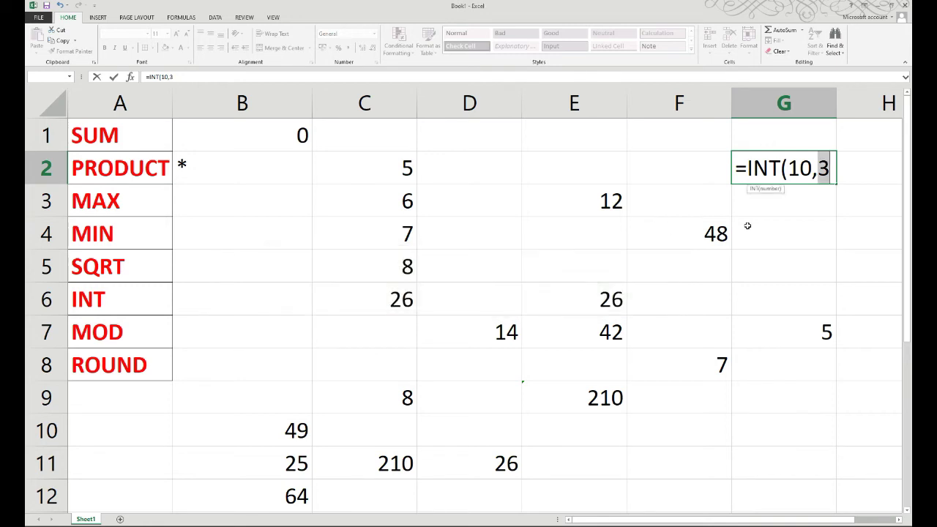
left_click(818, 168)
key("BackSpace")
type("/")
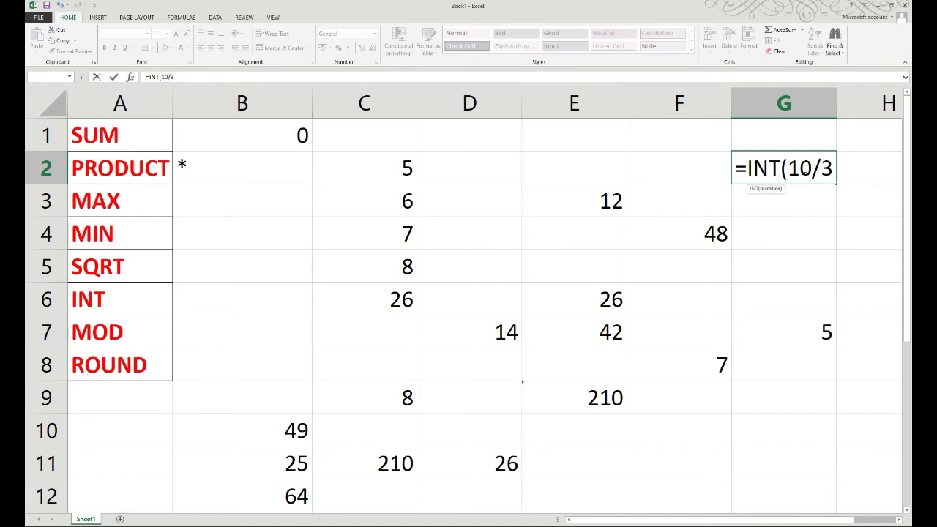
key("Return")
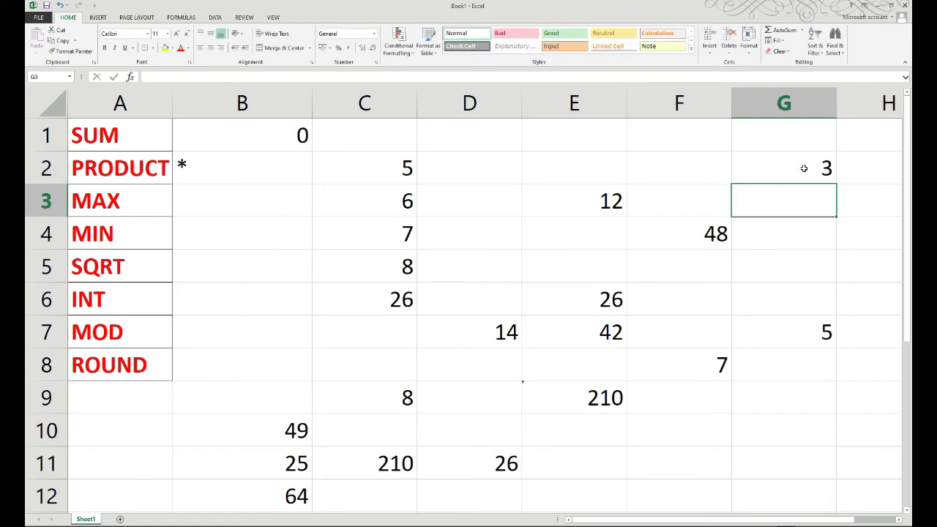
type("=")
type("10/")
type("3")
key("Return")
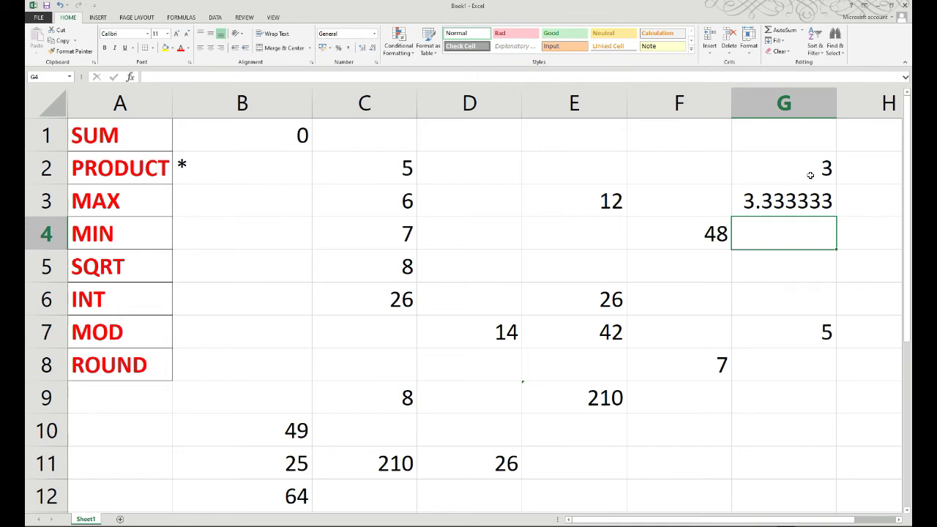
- Enter =INT(D7/C2) in G8, giving 2 as the integer part of 14 divided by 5
left_click(785, 463)
left_click(787, 371)
type("=")
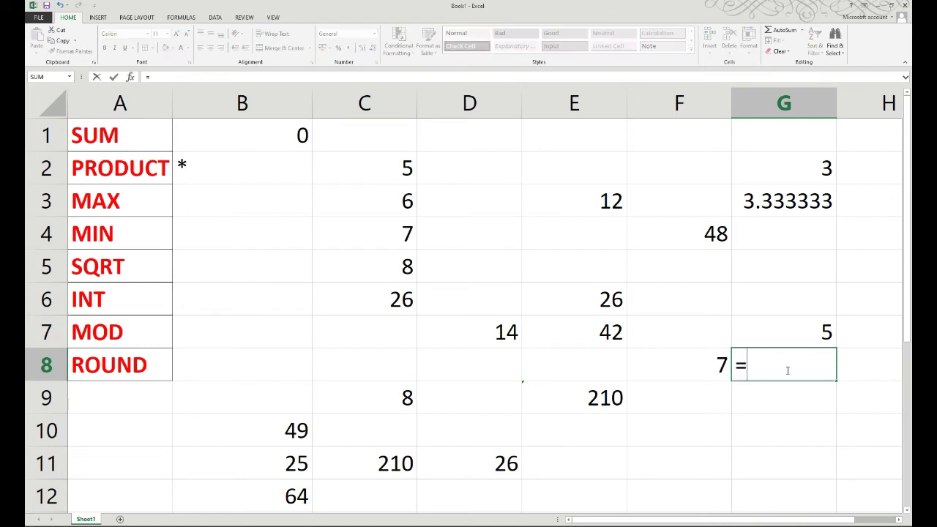
type("INT(")
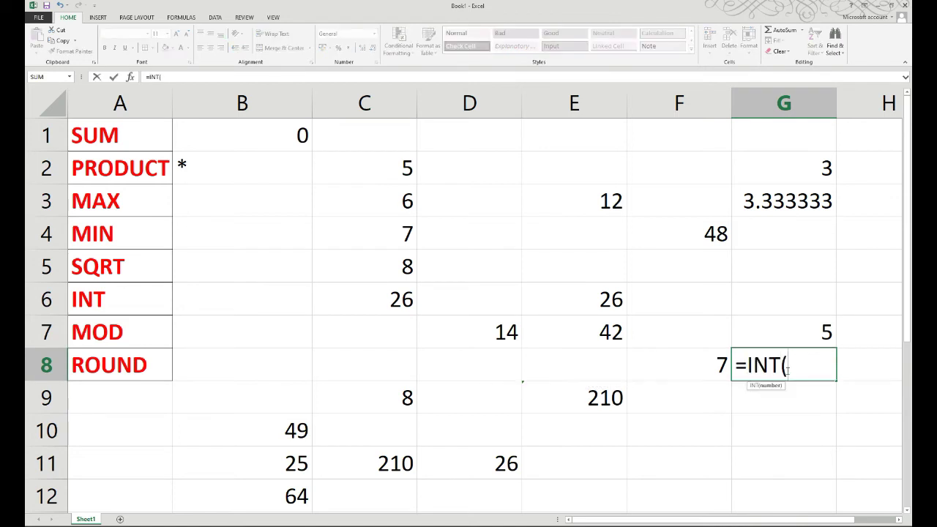
left_click(508, 331)
type("/")
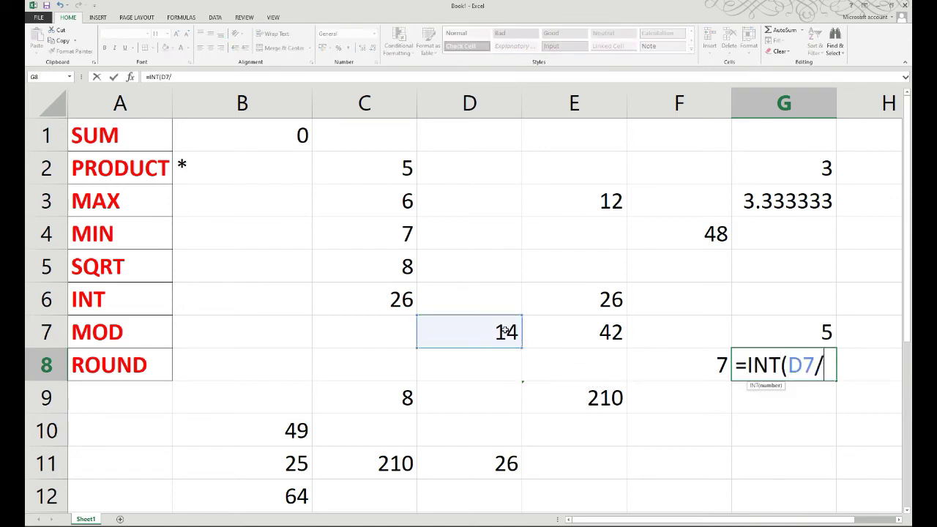
left_click(399, 398)
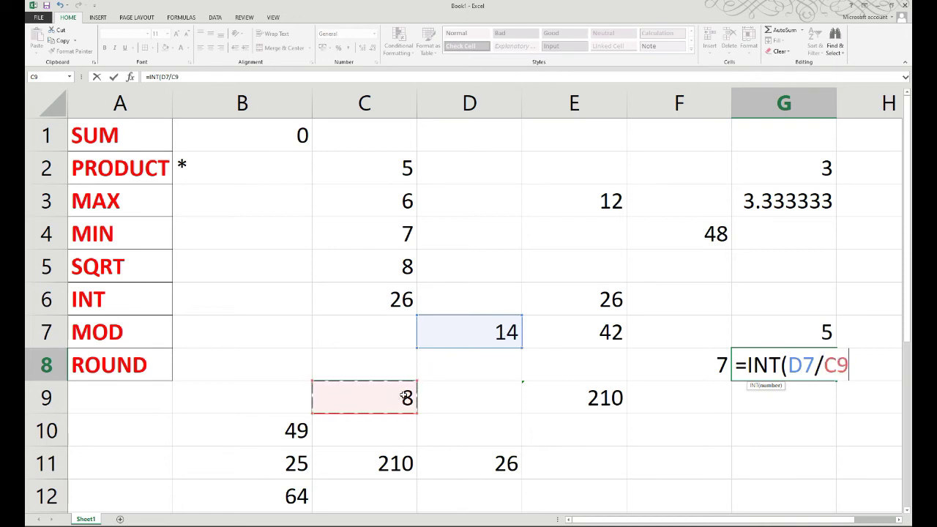
key("BackSpace")
key("BackSpace")
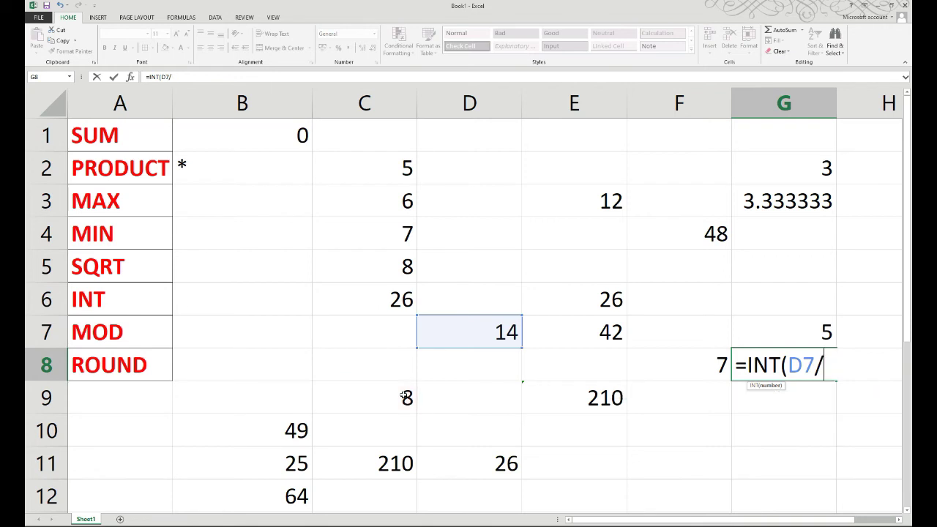
left_click(404, 170)
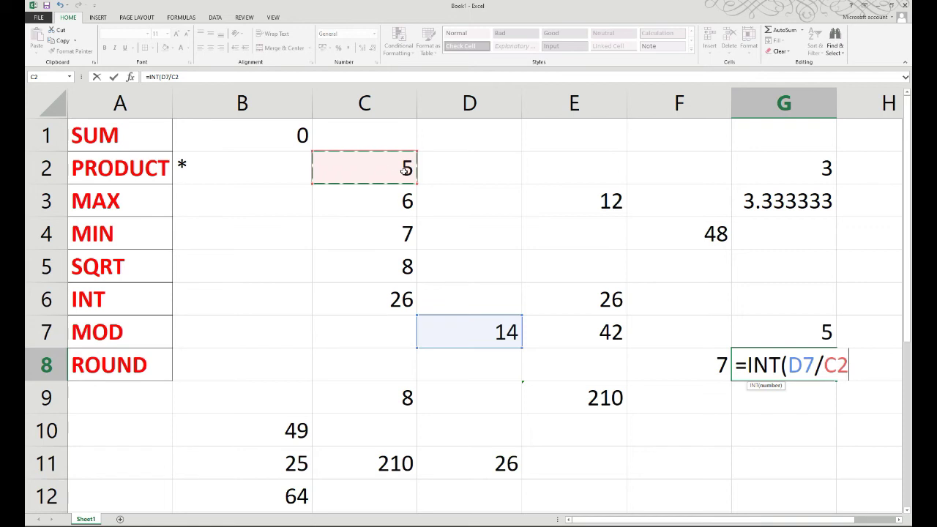
key("Return")
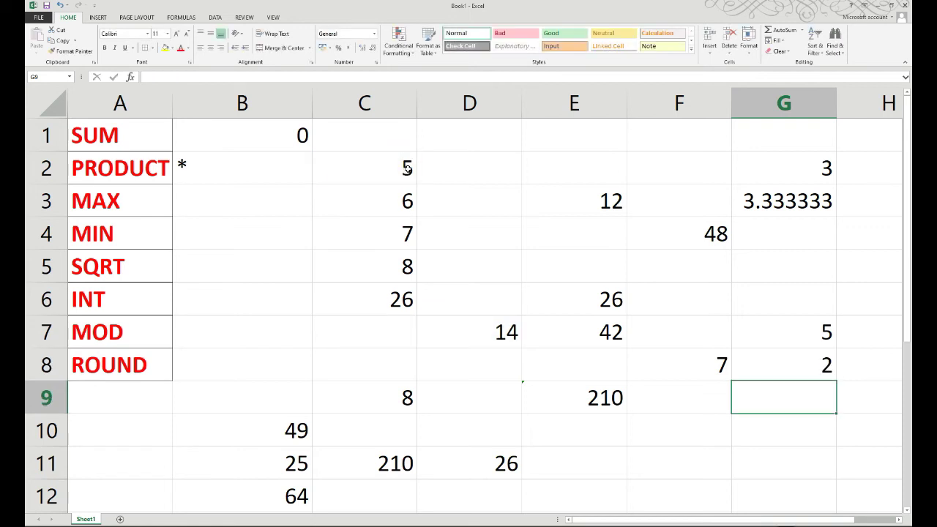
left_click(823, 368)
- Enter =14/5 in G9 to show the unrounded quotient 2.8
left_click(817, 397)
type("=")
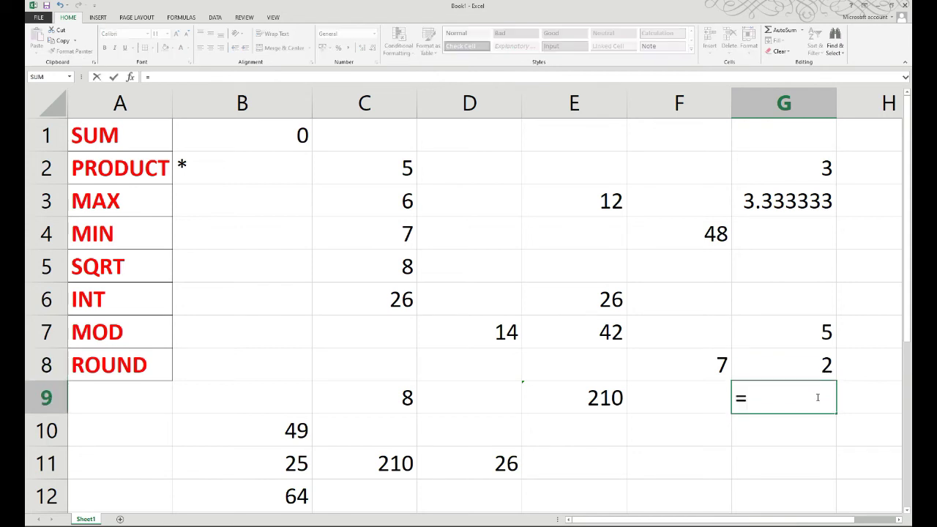
type("14/")
type("5")
key("Return")
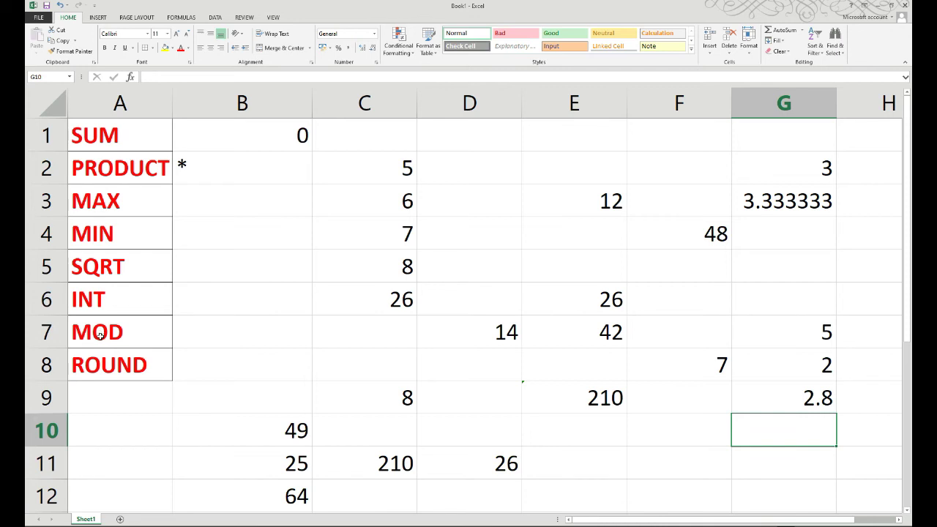
left_click(348, 365)
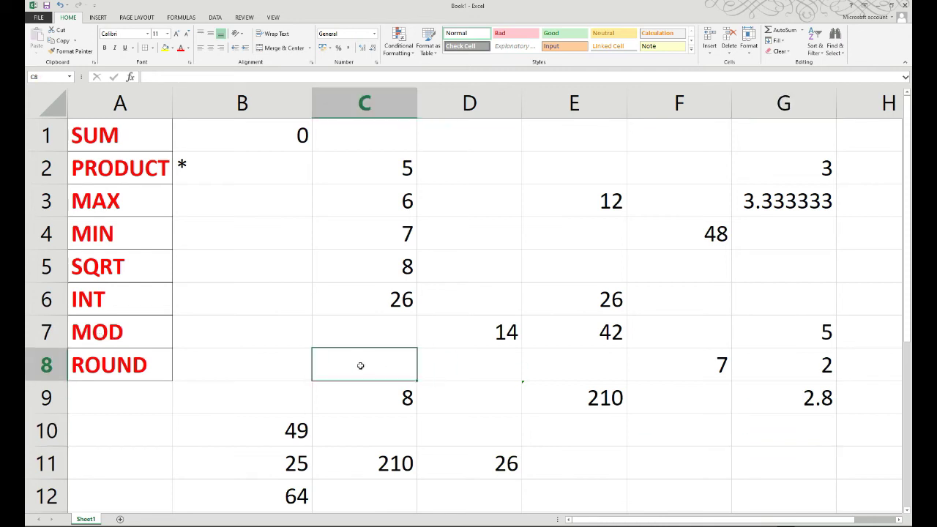
- Enter =MOD(20,3) in C8, returning a remainder of 2
type("=MOD")
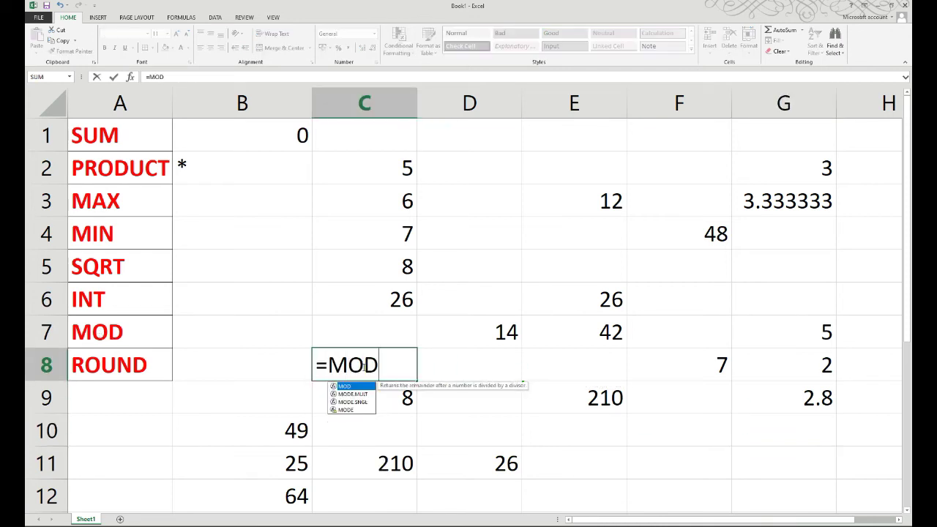
type("(20")
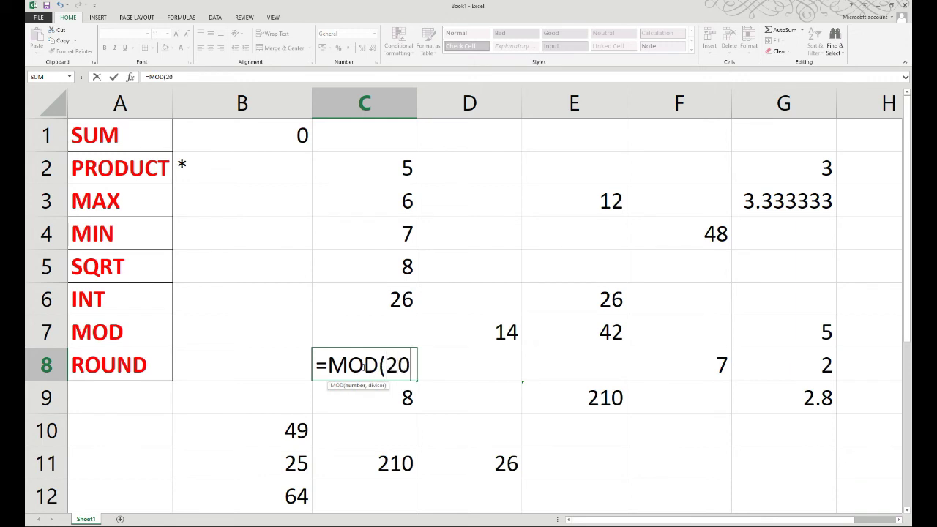
type(",3")
right_click(365, 368)
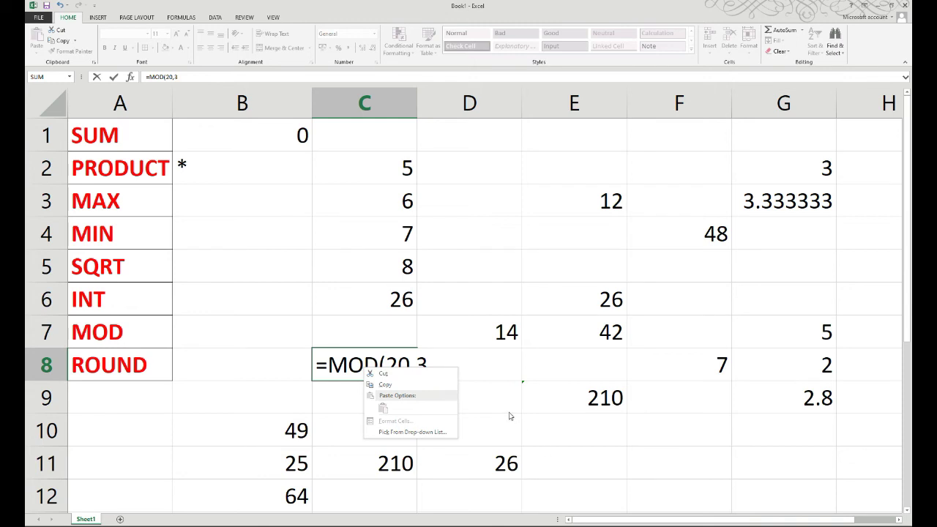
key("Escape")
key("Return")
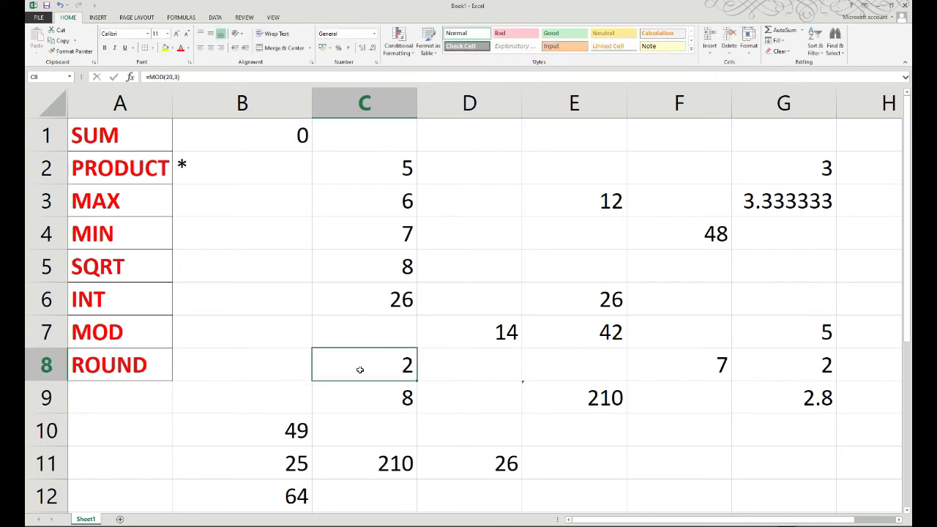
left_click(637, 440)
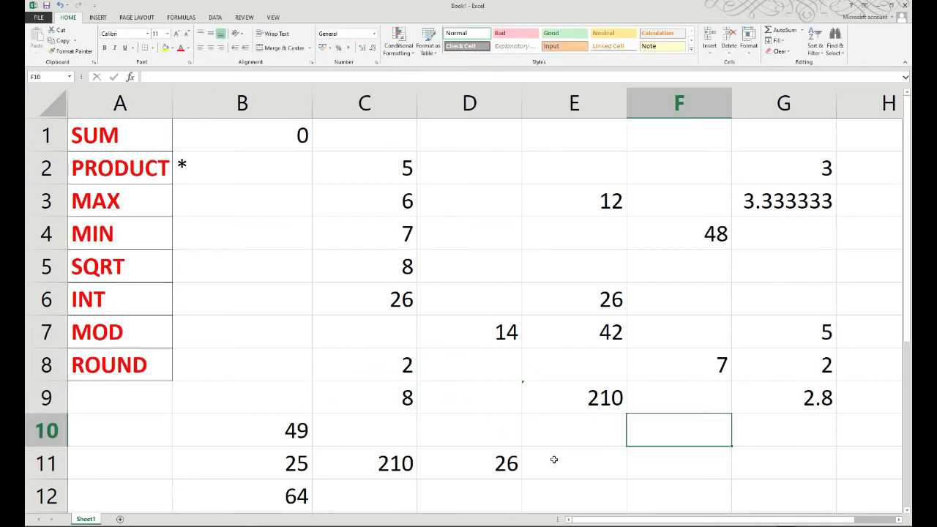
- Enter =MOD(B10,C8) in E11, returning 1 as the remainder of 49 divided by 2
left_click(552, 458)
type("=")
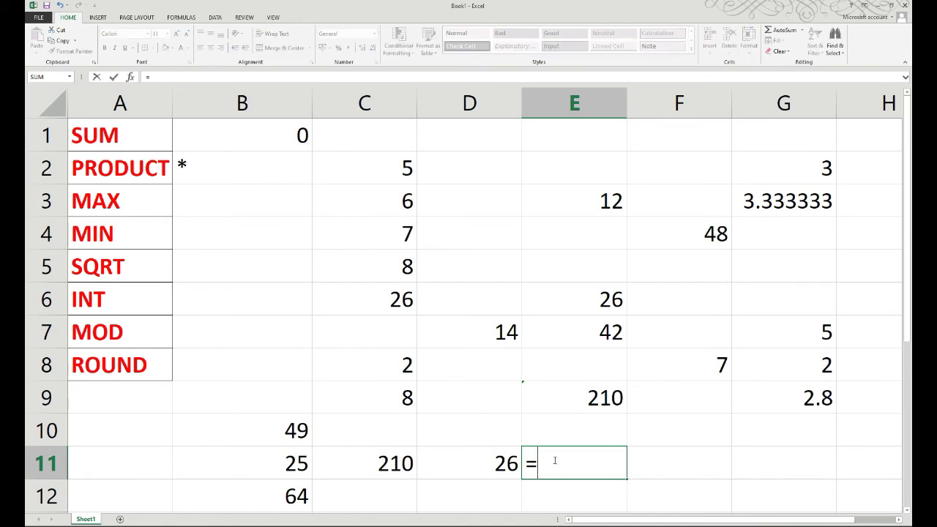
type("MOD(")
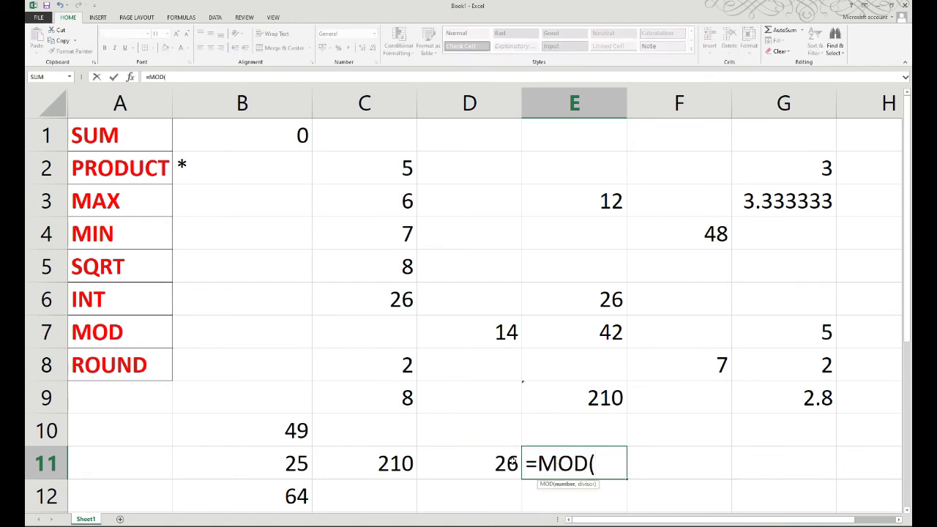
left_click(266, 431)
type(",")
left_click(394, 369)
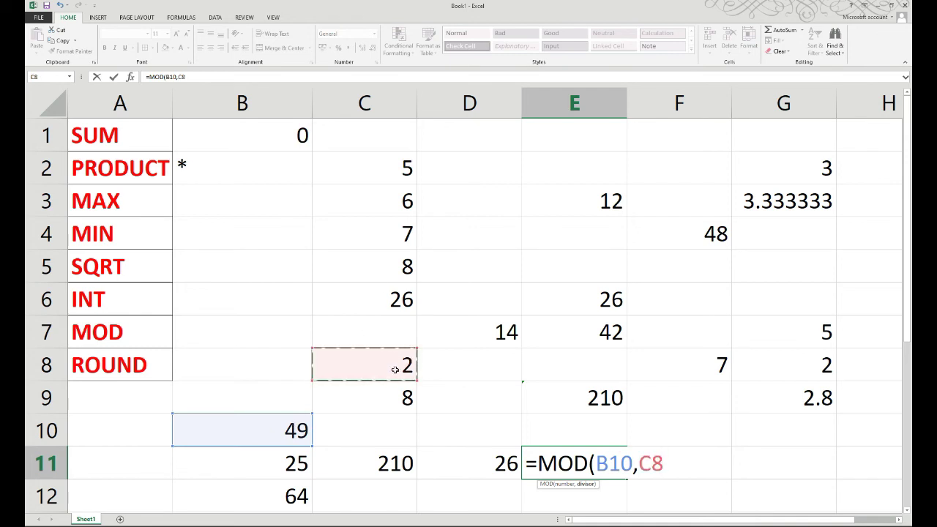
key("Return")
left_click(605, 463)
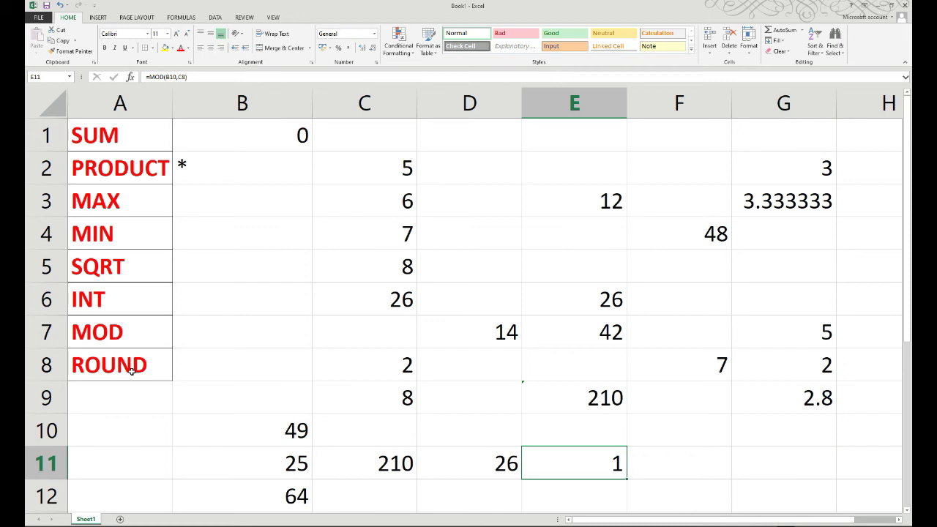
left_click(772, 208)
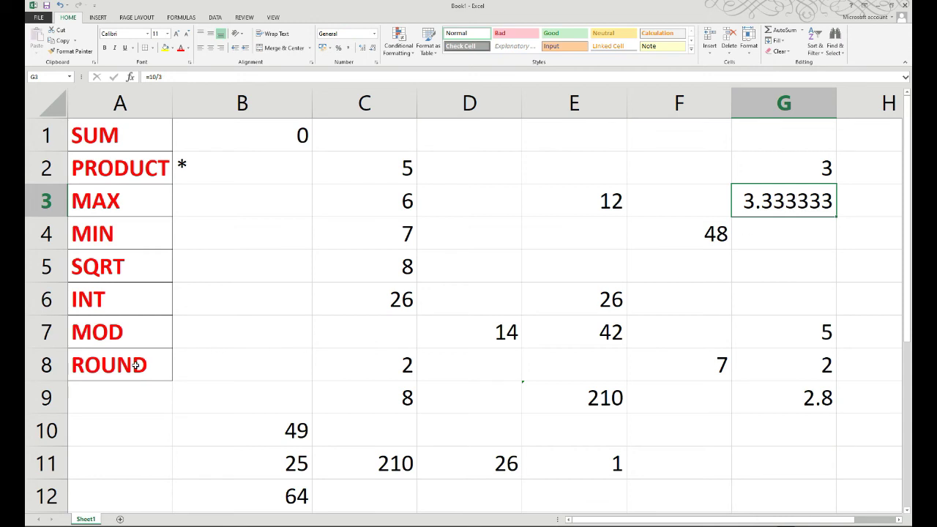
- Enter =ROUND(G3,2) in G5 so it shows 3.33
left_click(780, 266)
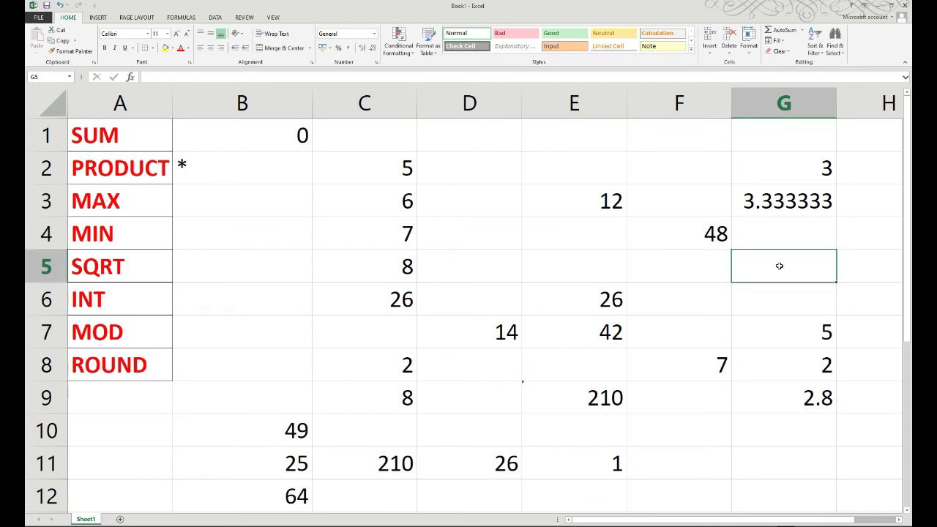
type("=ROUND(")
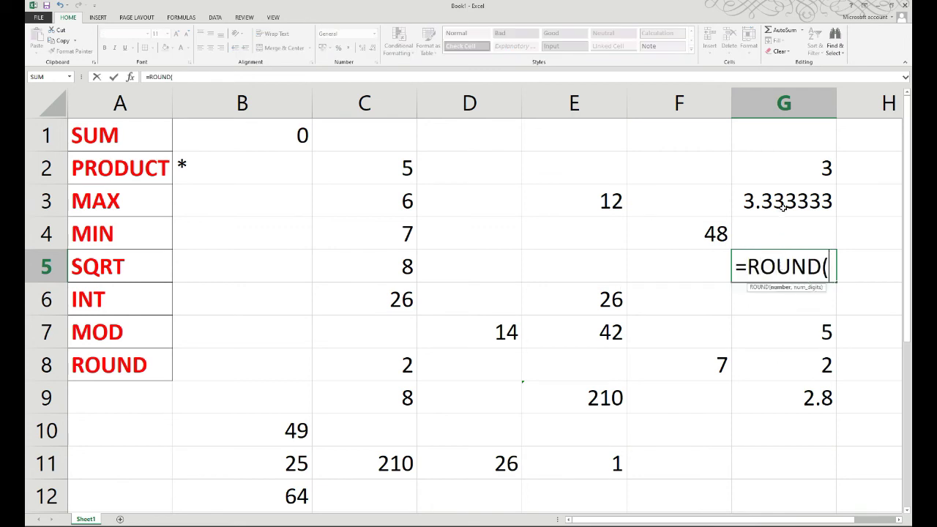
left_click(783, 207)
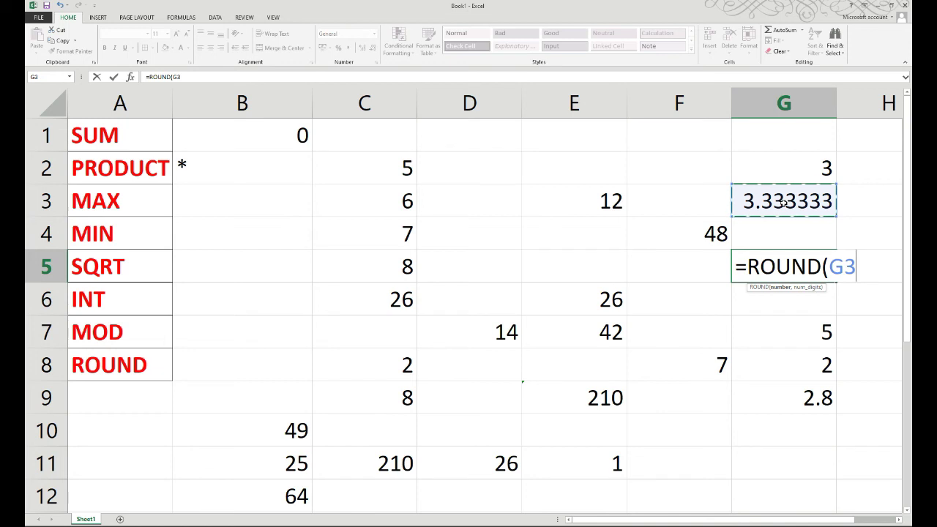
type(",")
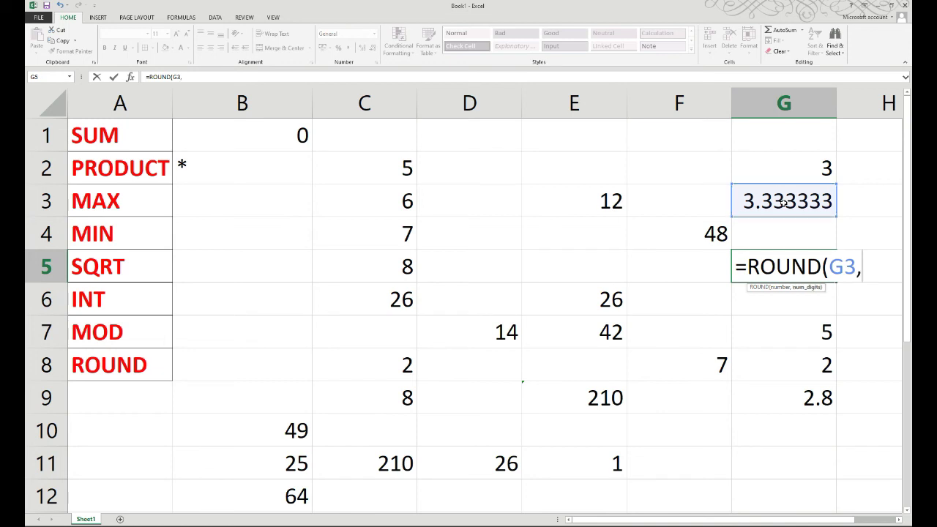
type("2")
key("Return")
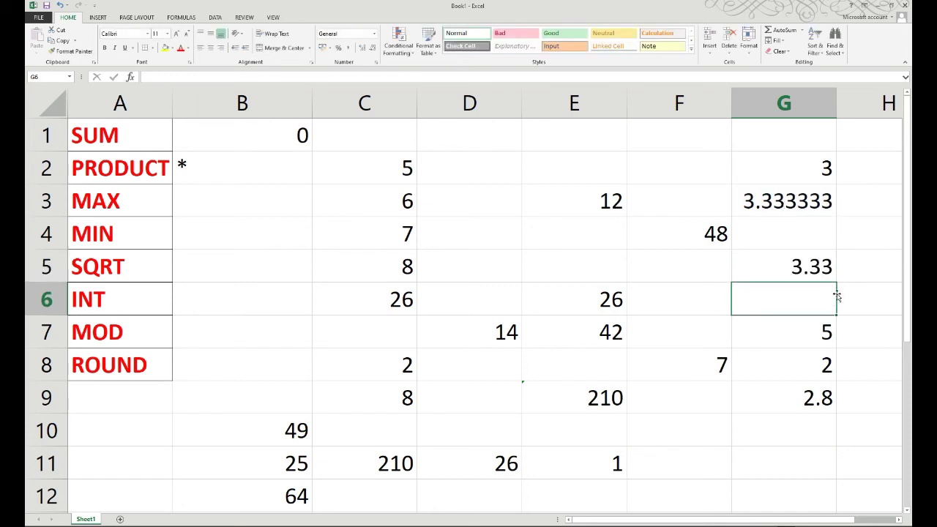
- Clear G7:G9, then enter =ROUND(D7/C5,3) in G7, showing 1.75
left_click_drag(812, 326, 814, 402)
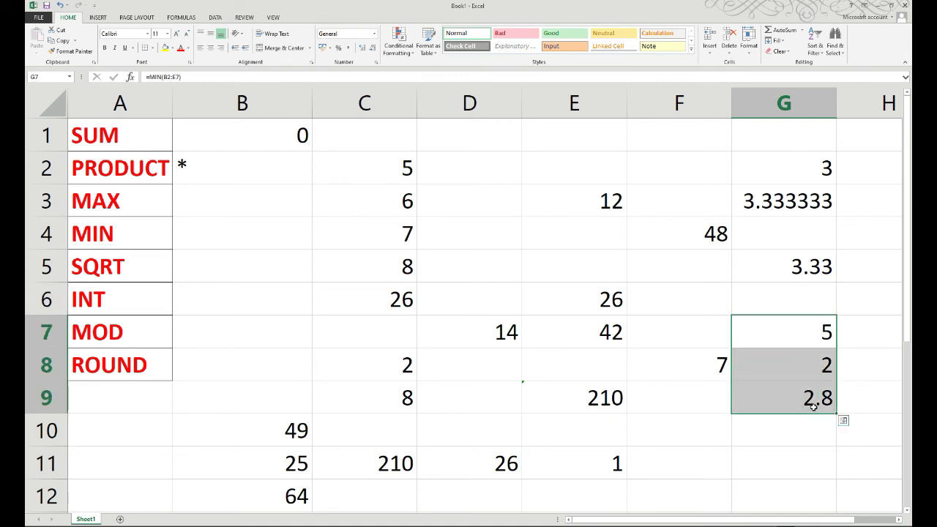
key("Delete")
left_click(791, 331)
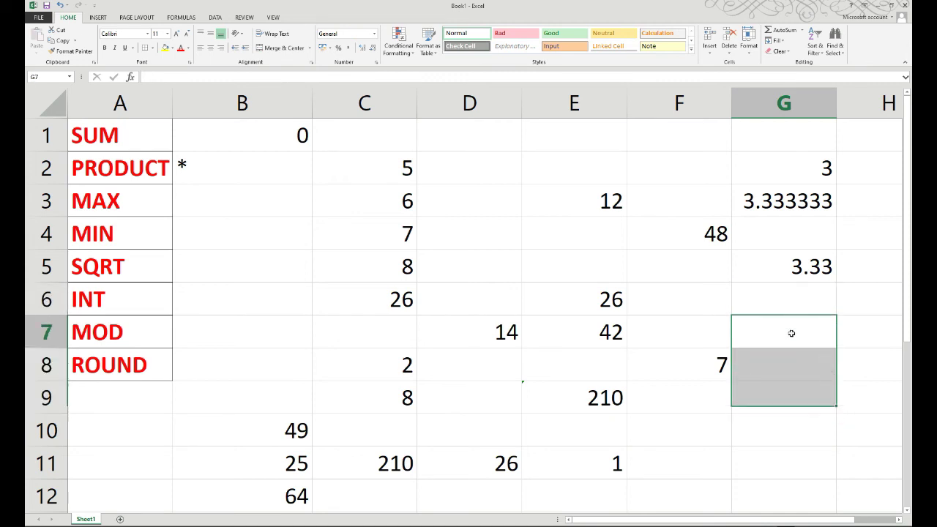
type("=")
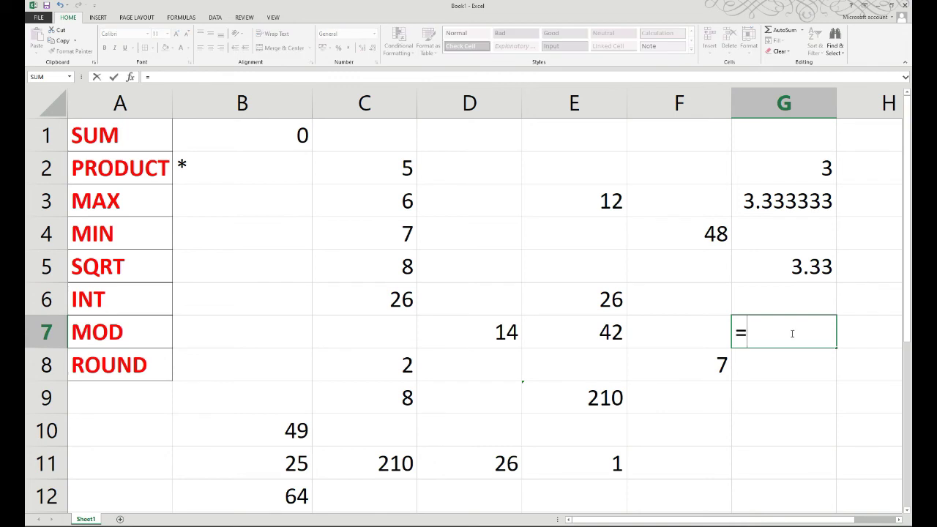
type("ROUND")
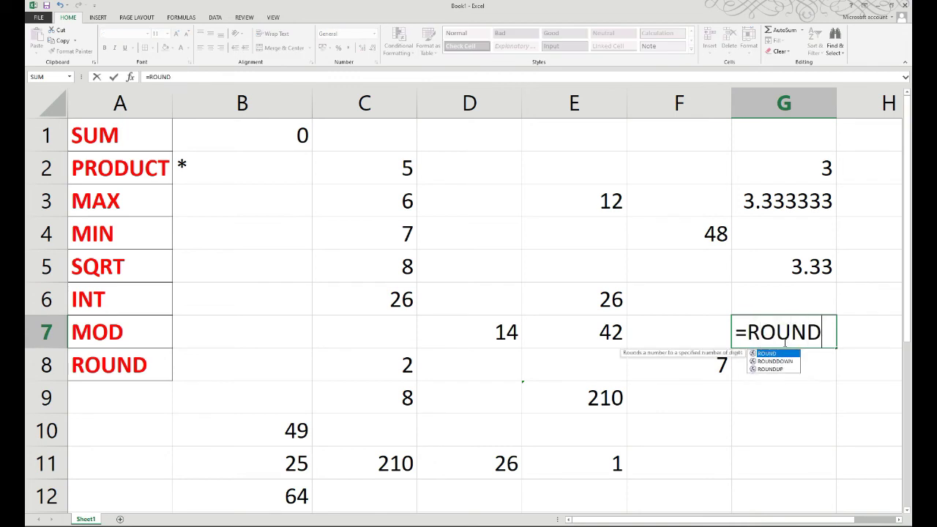
type("(")
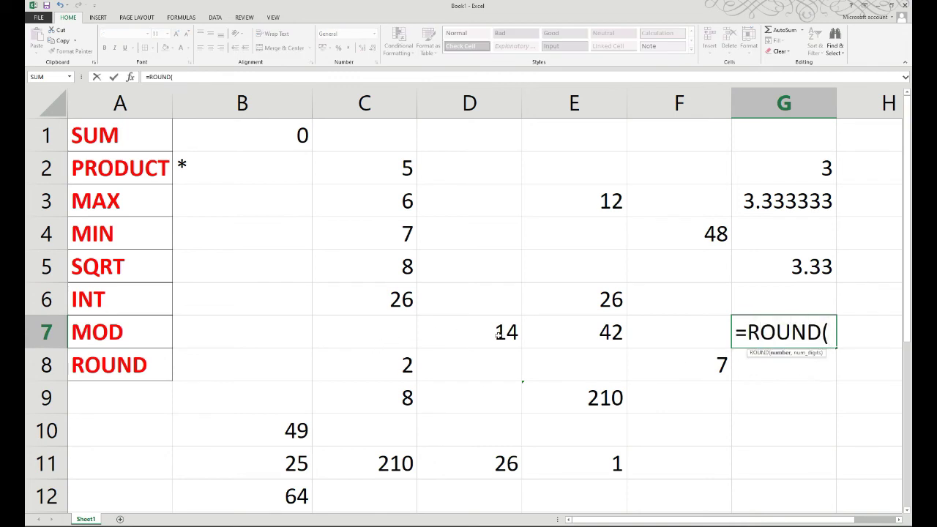
left_click(493, 333)
type("/")
left_click(391, 269)
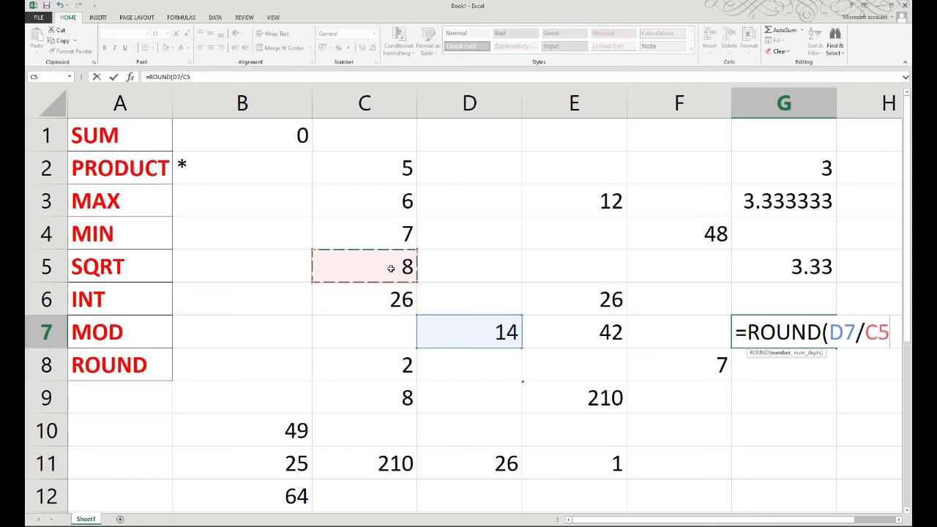
type(",")
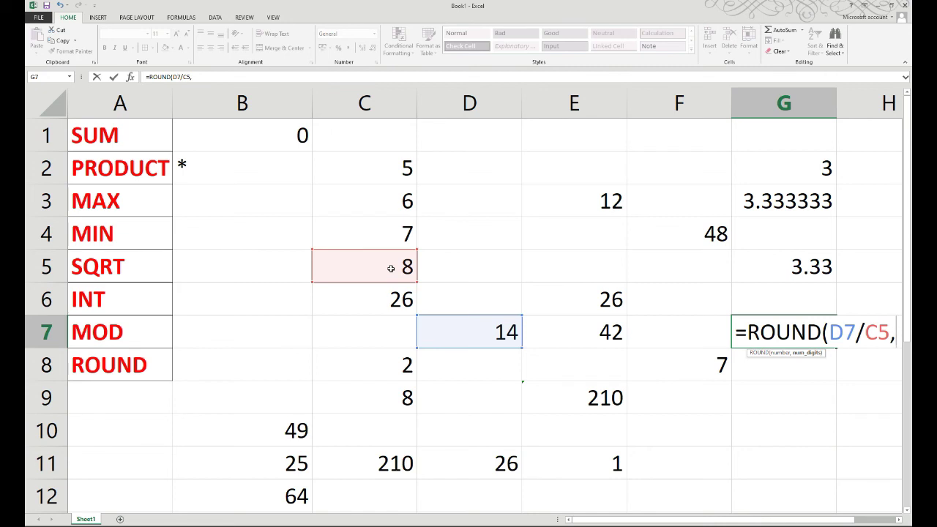
type("3")
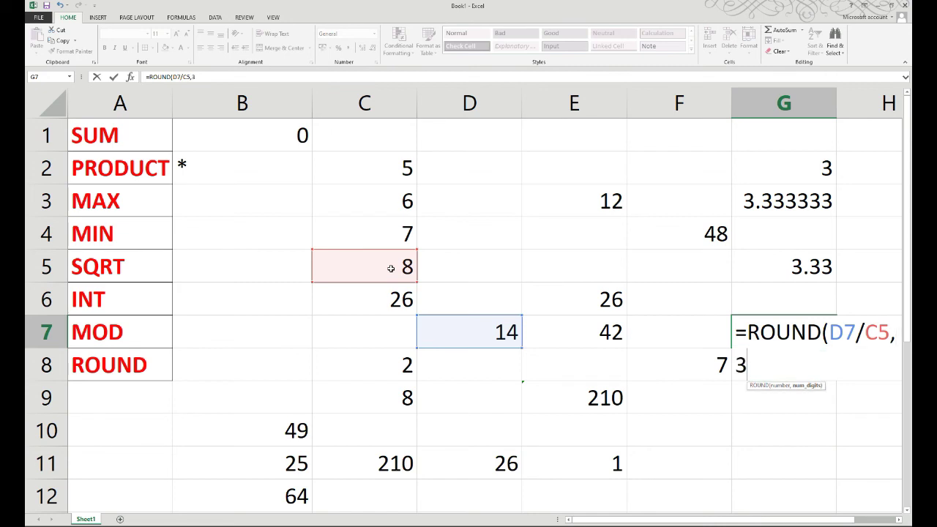
key("Return")
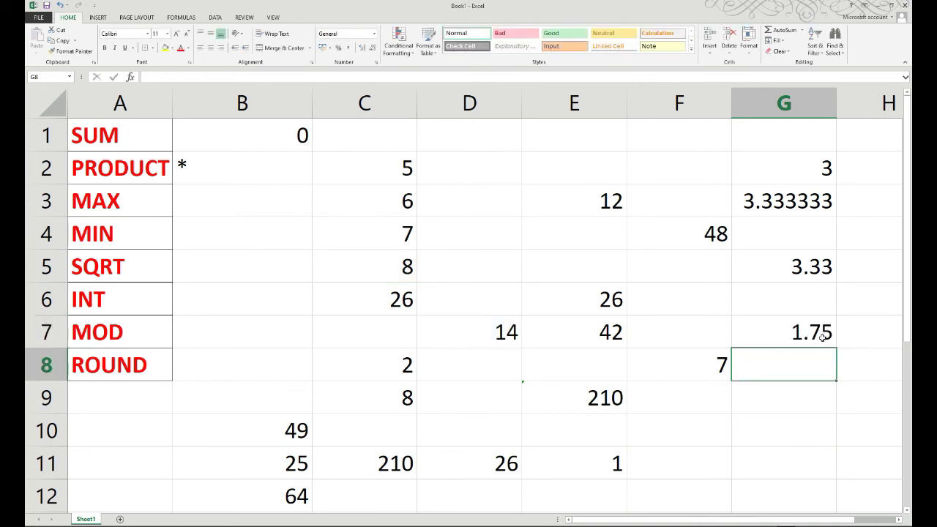
left_click(816, 334)
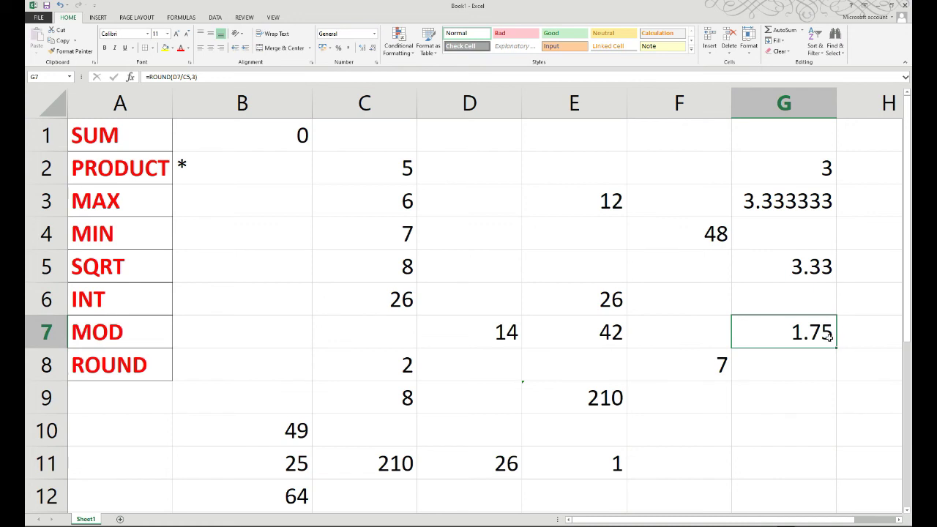
left_click(775, 395)
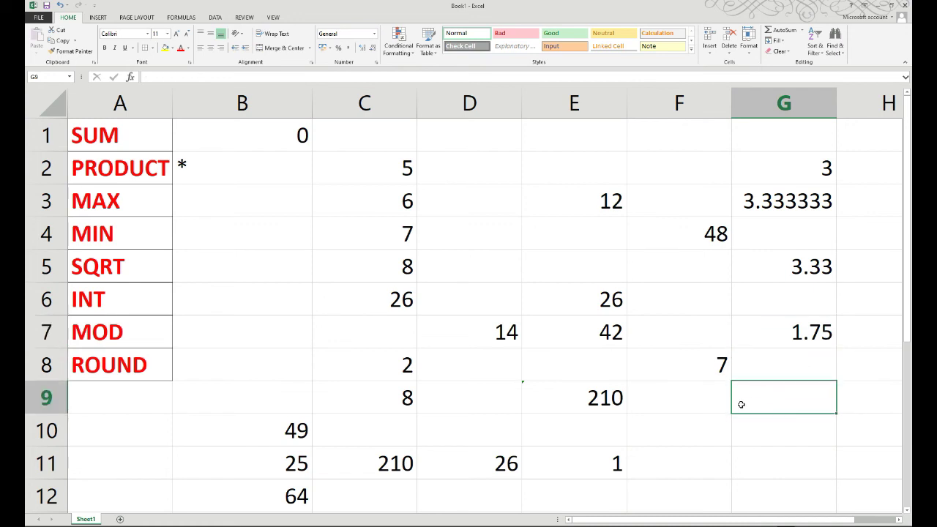
- Enter =ROUND(G3,3) in G9 so it shows 3.333
type("=")
key("Escape")
type("=")
type("ROUND")
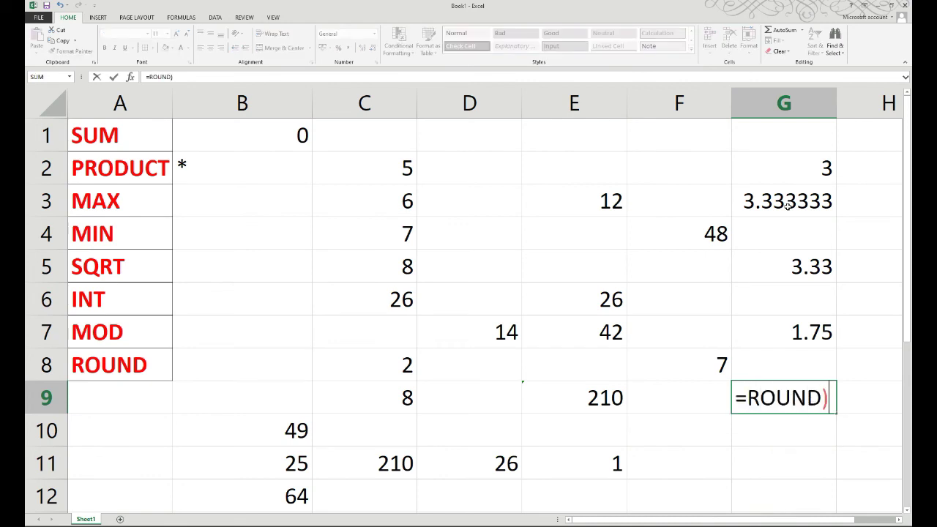
type("(")
left_click(791, 205)
type(",")
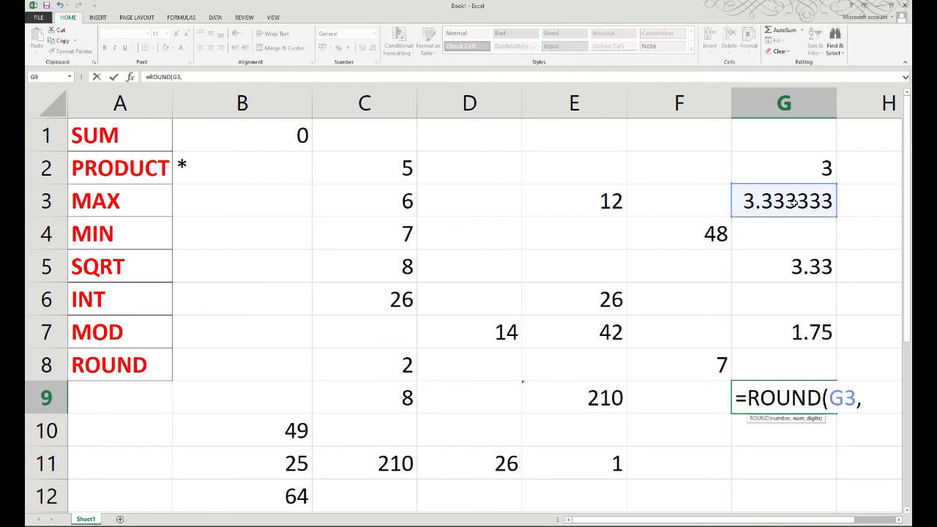
type("3")
key("Return")
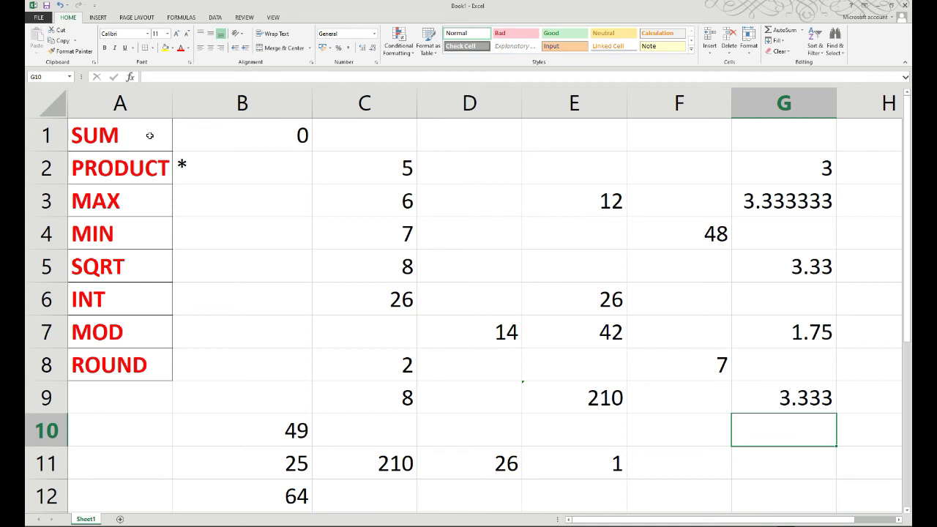
left_click(382, 328)
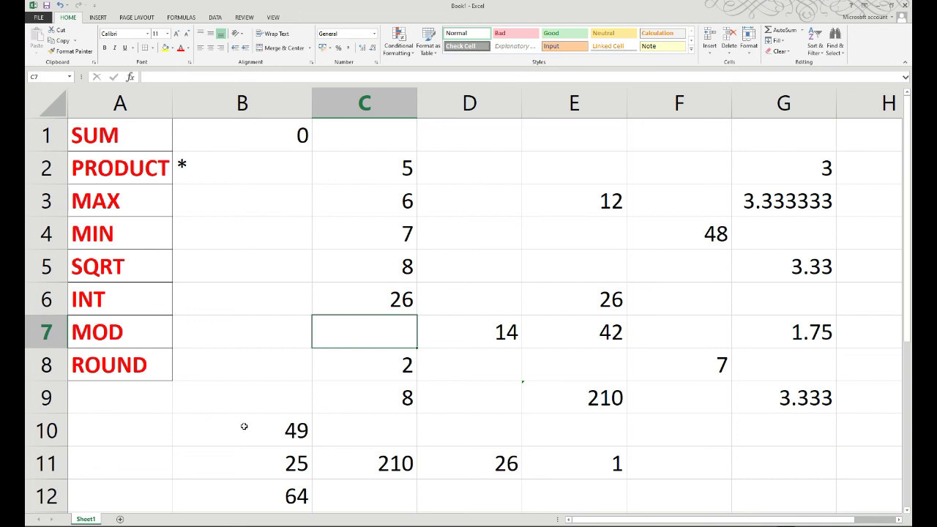
left_click(244, 426)
left_click(250, 464)
left_click(254, 494)
left_click(257, 469)
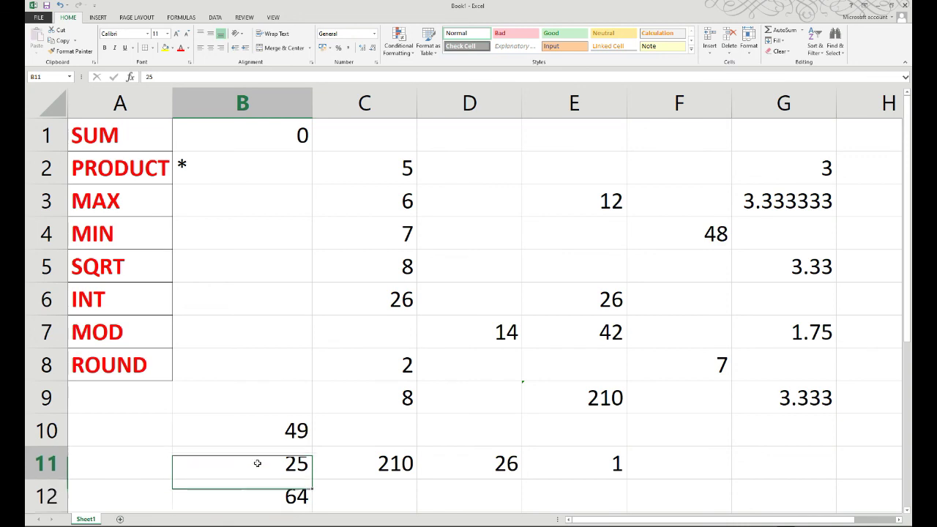
left_click(259, 432)
left_click(257, 464)
left_click(259, 494)
left_click(259, 467)
left_click(263, 438)
left_click(261, 463)
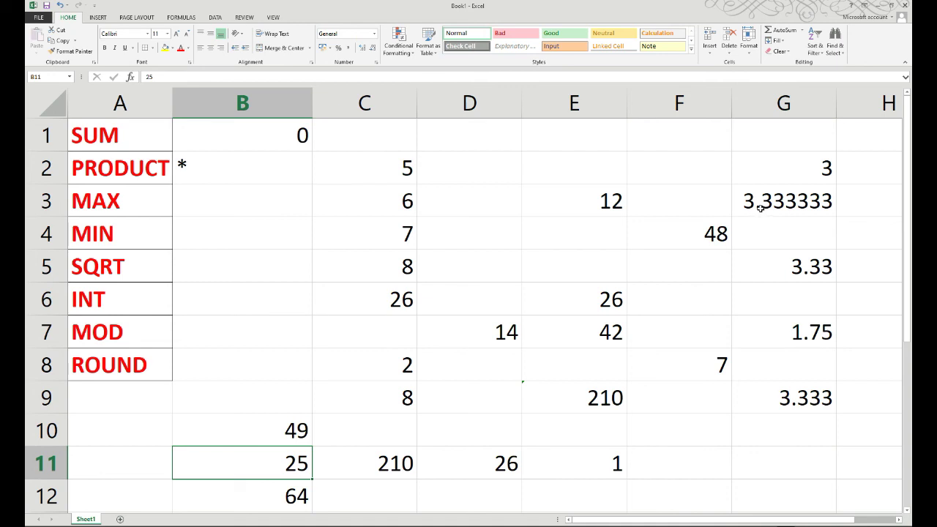
left_click(806, 179)
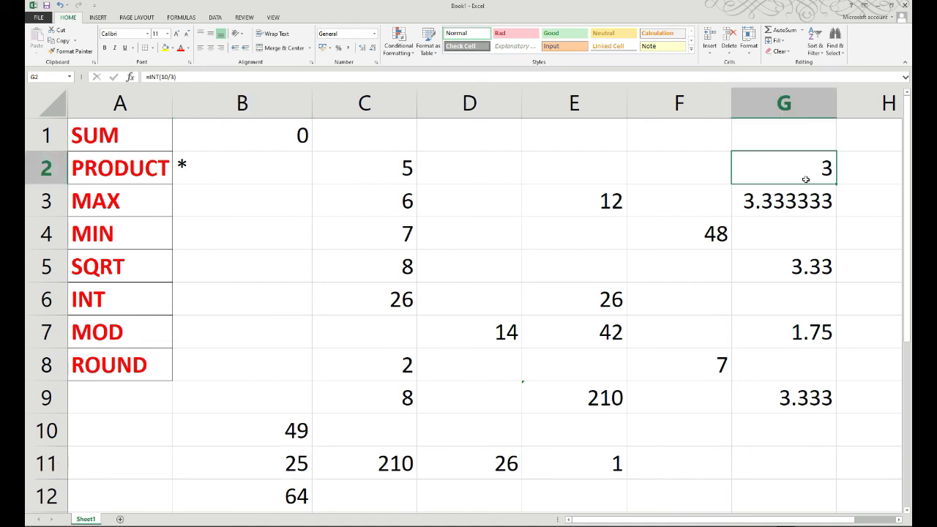
left_click(88, 334)
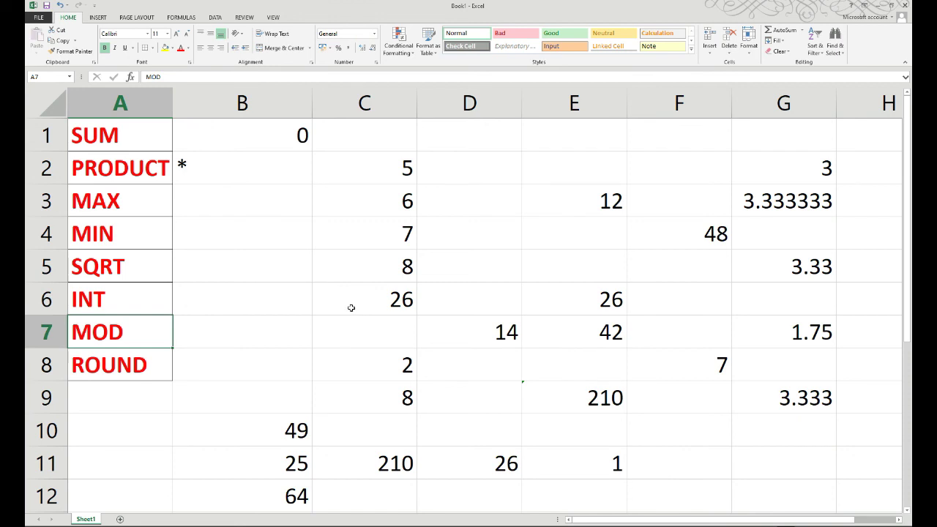
left_click(108, 368)
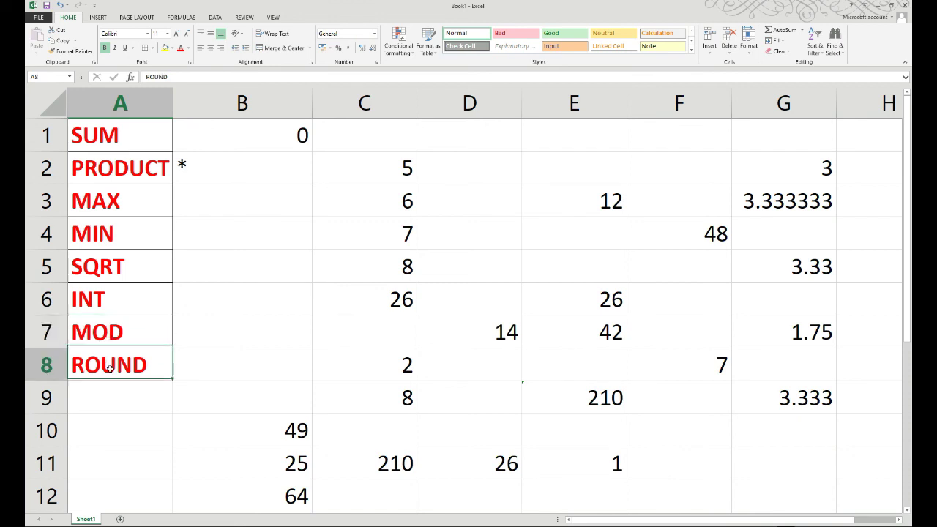